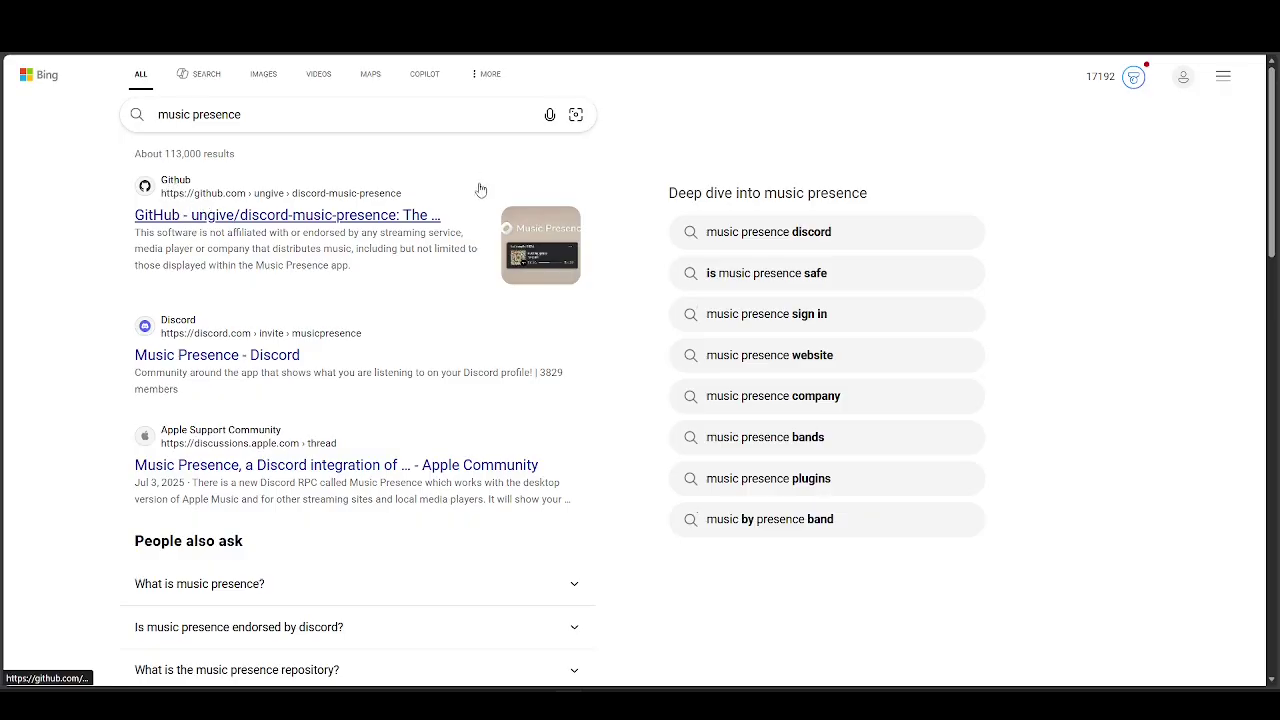
# Open the ungive/discord-music-presence GitHub result from the Bing 'music presence' search.
pyautogui.click(294, 228)
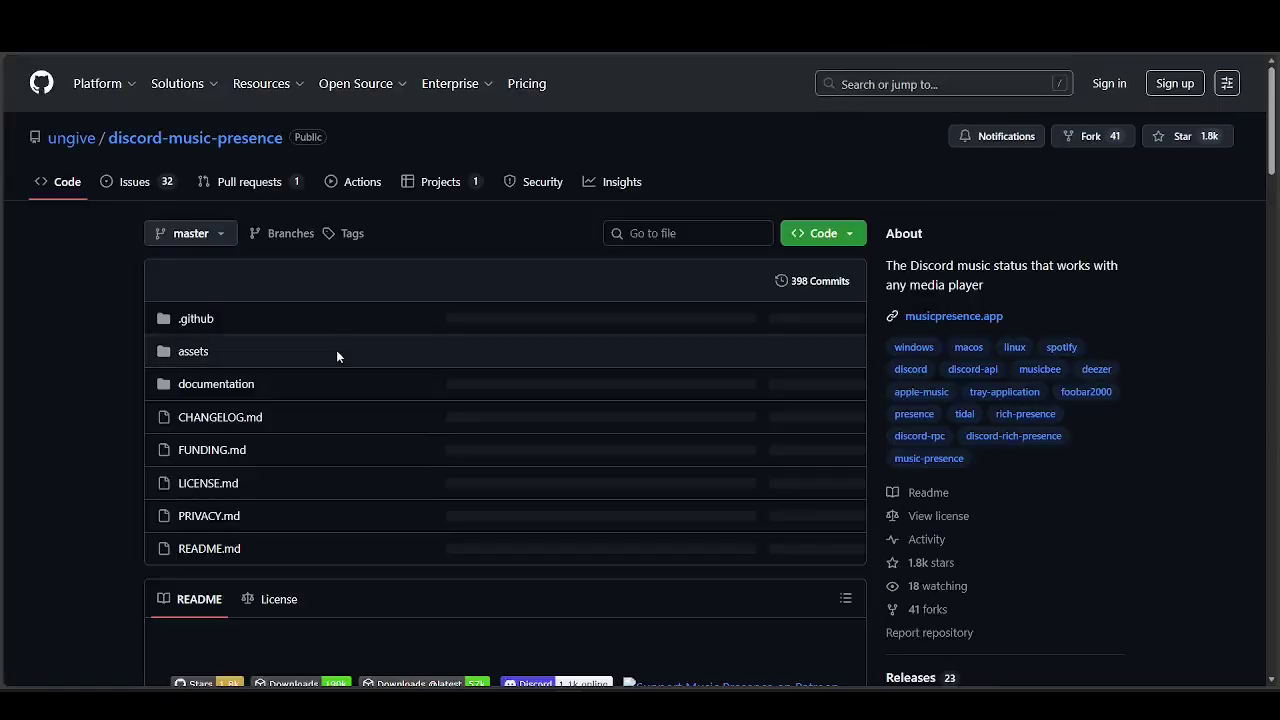
# Scroll to the README's Windows/Mac/Linux downloads and check the hidden tray icons for Music Presence.
pyautogui.scroll(-7, 337, 356)
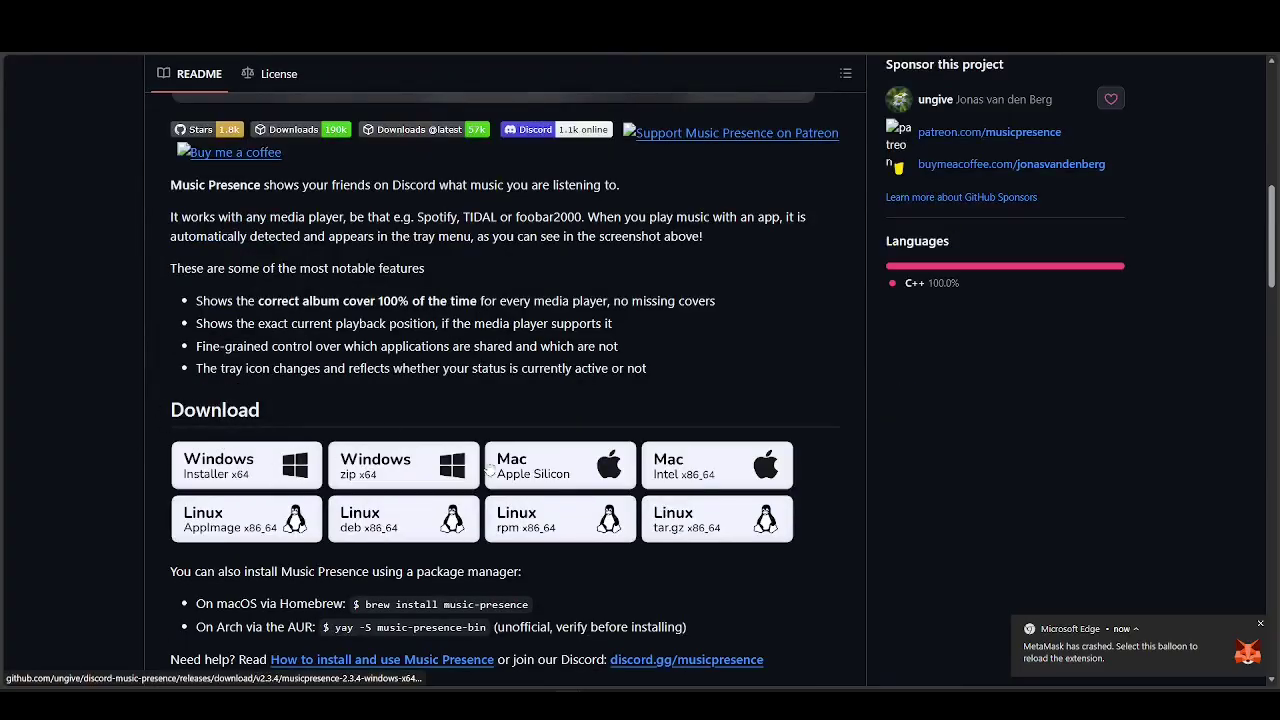
pyautogui.scroll(2, 460, 476)
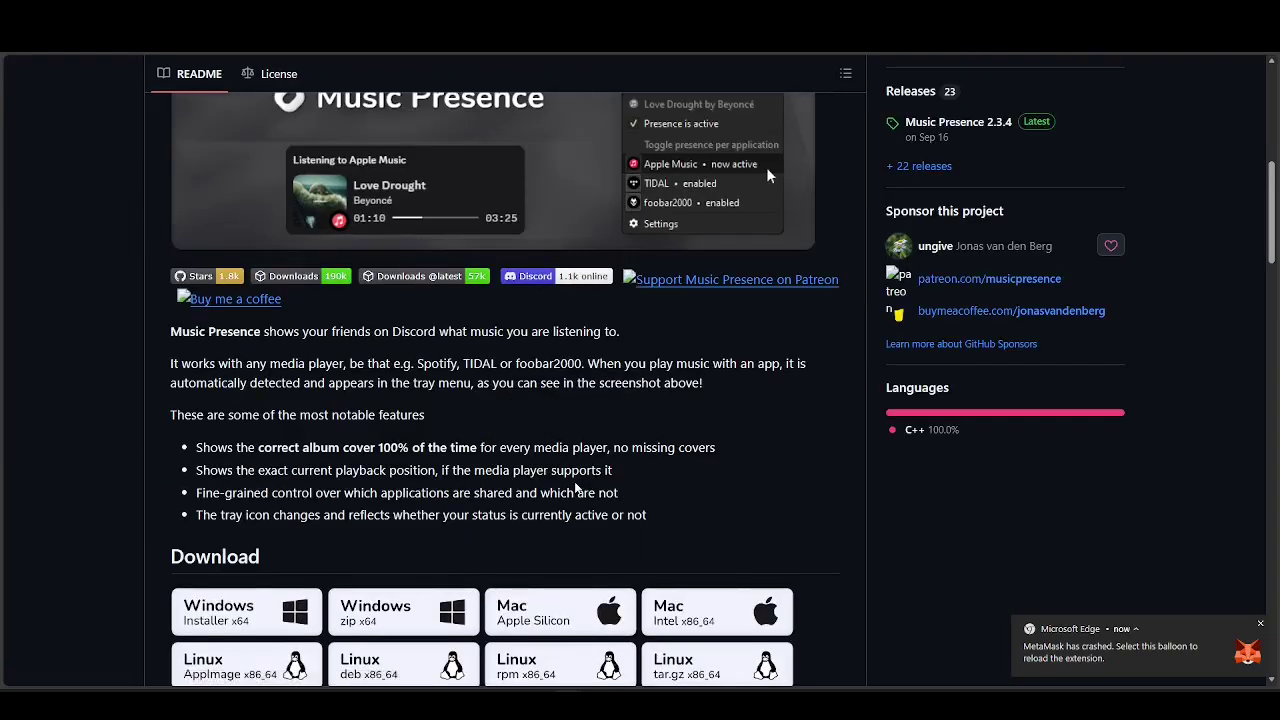
pyautogui.scroll(1, 600, 417)
pyautogui.scroll(-1, 740, 556)
pyautogui.scroll(-2, 735, 546)
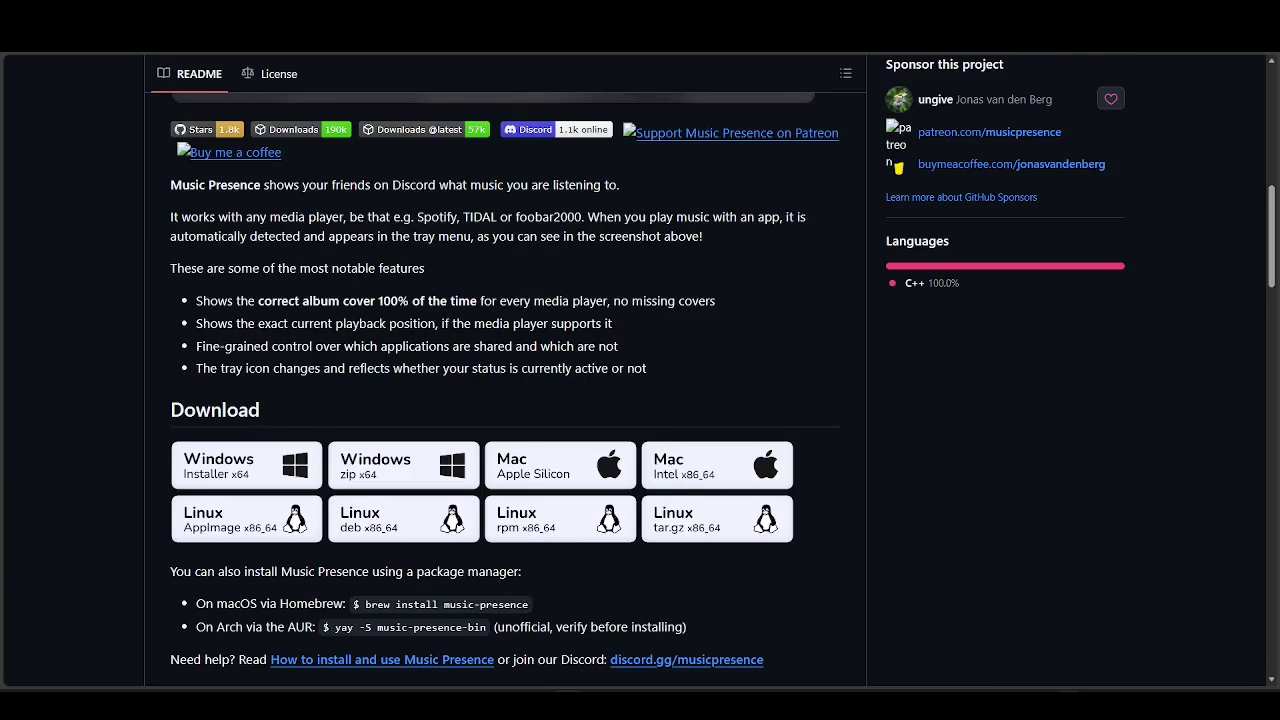
pyautogui.click(1074, 700)
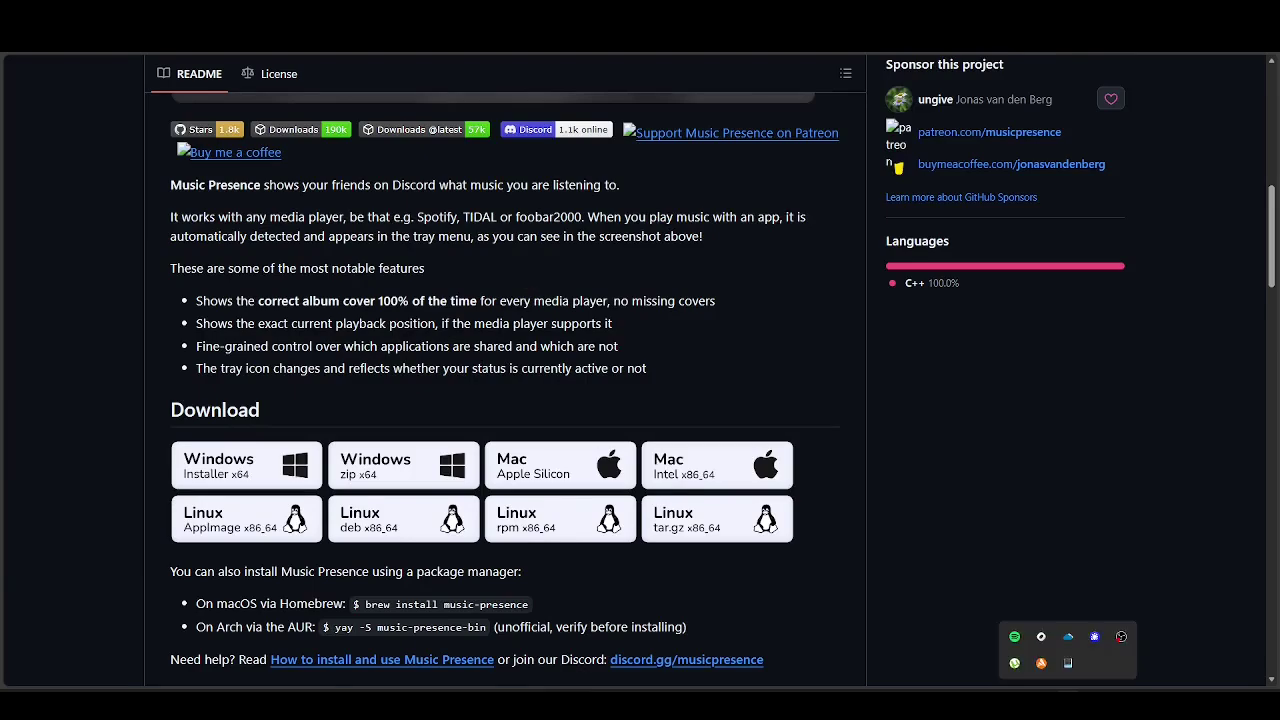
pyautogui.rightClick(1040, 638)
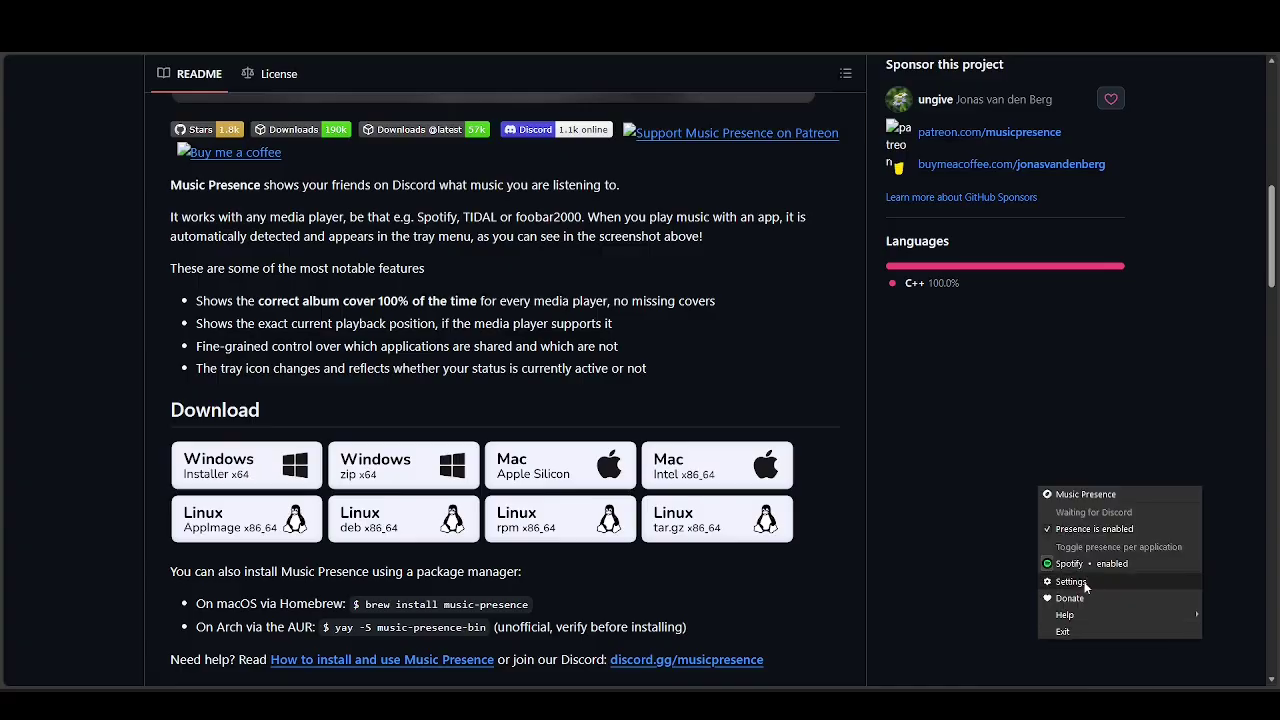
pyautogui.click(1070, 581)
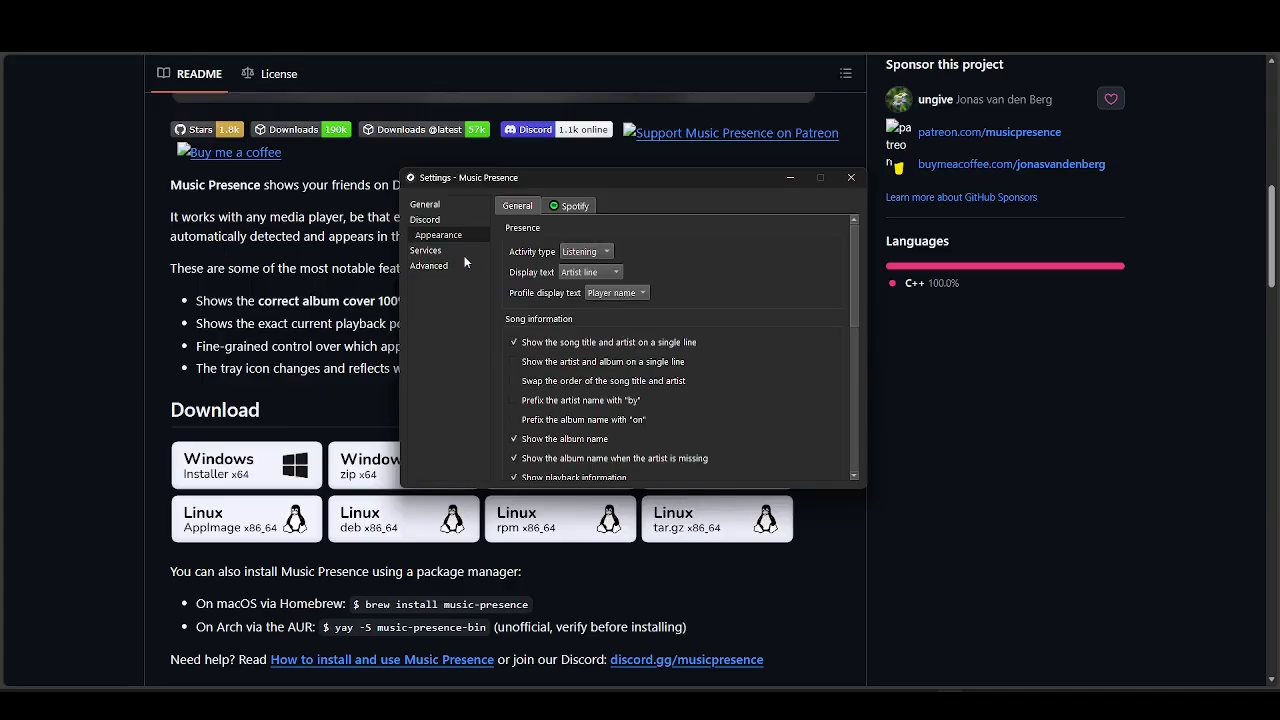
pyautogui.click(447, 222)
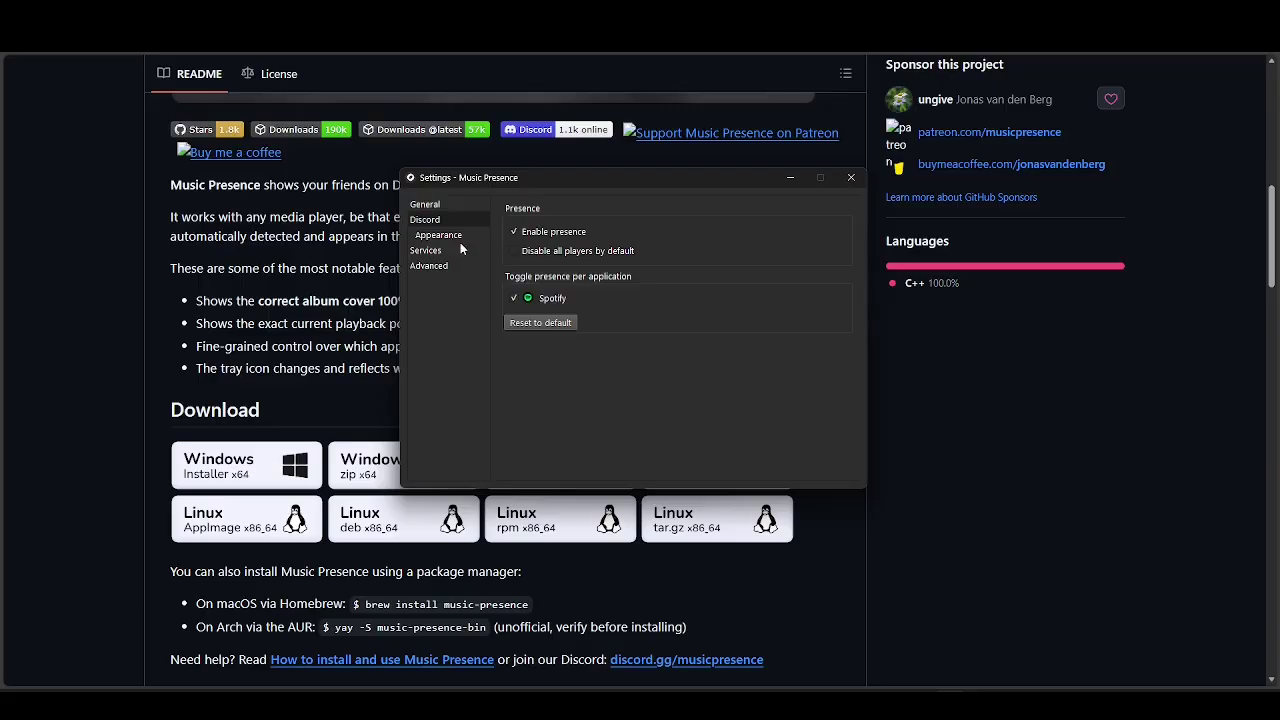
pyautogui.click(455, 236)
pyautogui.scroll(-10, 613, 360)
pyautogui.scroll(10, 613, 360)
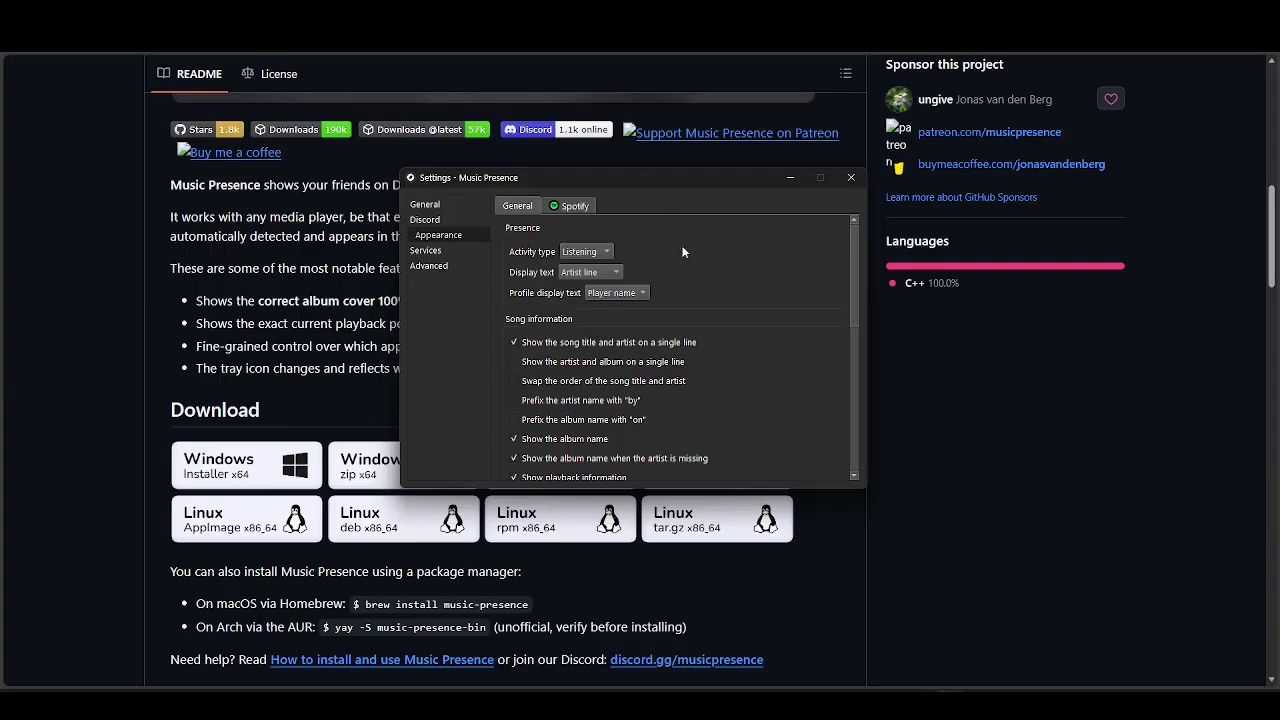
pyautogui.click(791, 179)
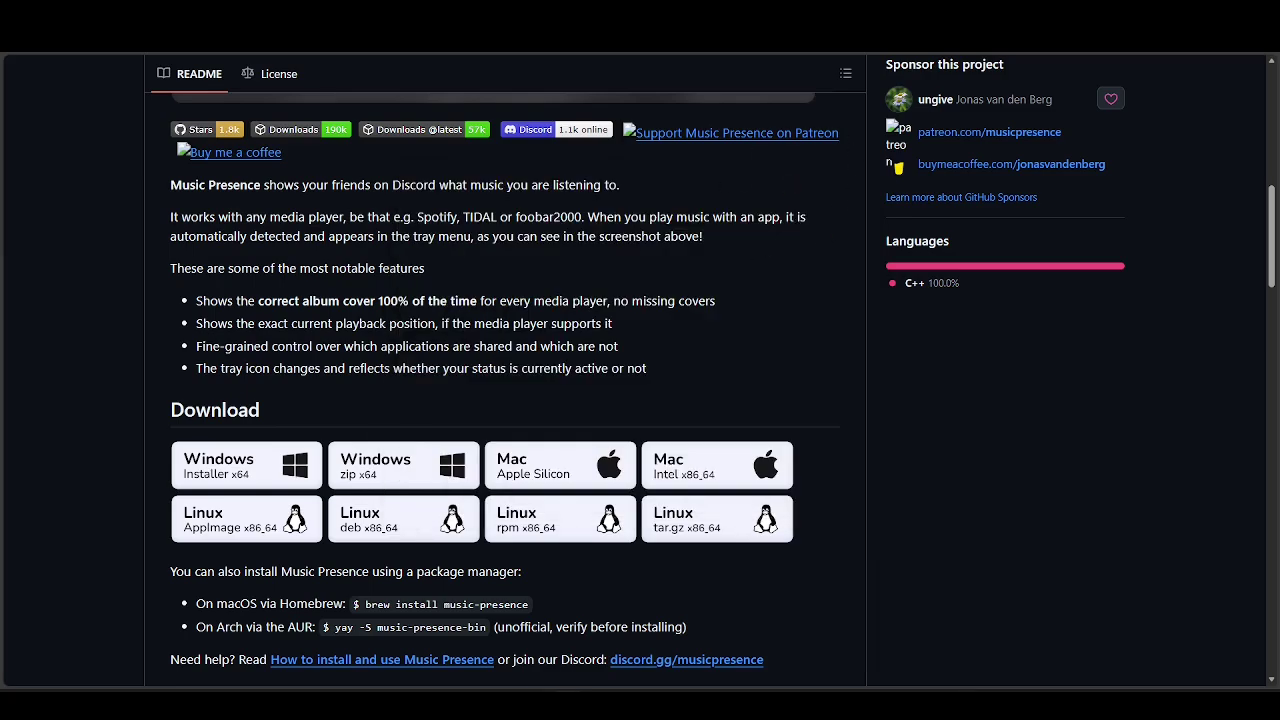
# From the Bing 'premid' results, open the 'Your Discord Activity, Everywhere | PreMiD' site.
pyautogui.click(960, 40)
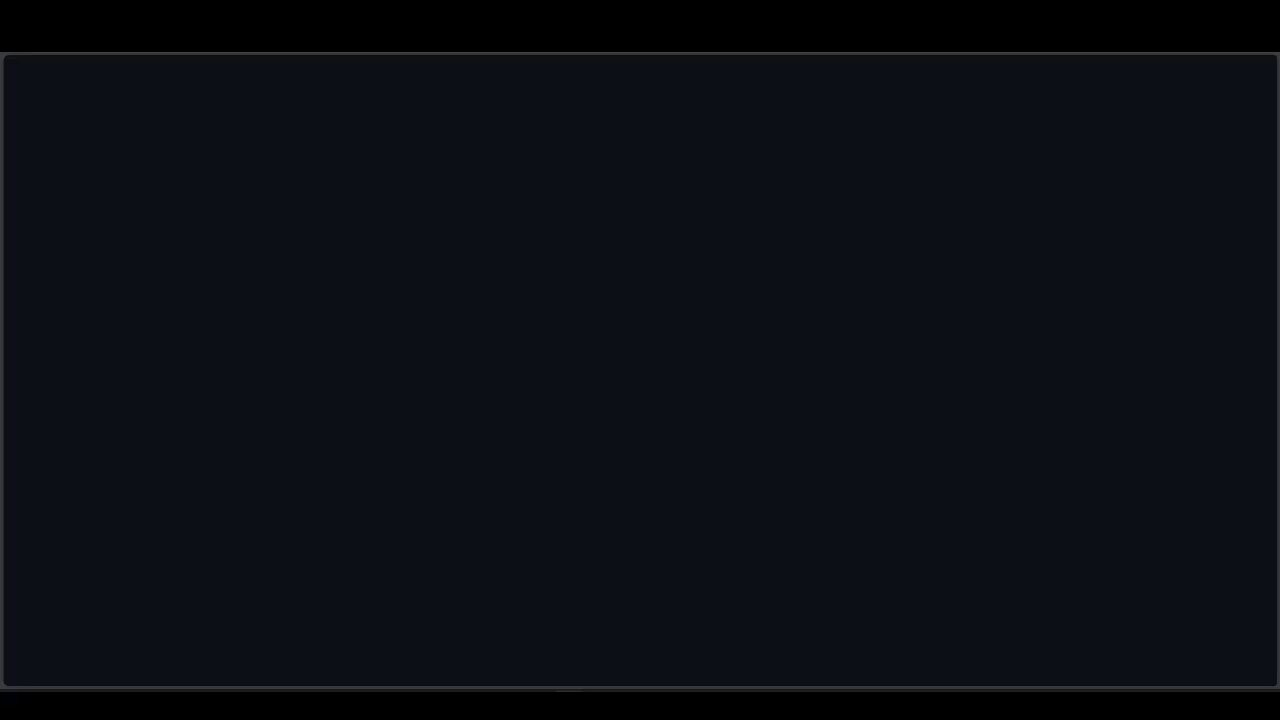
pyautogui.click(158, 116)
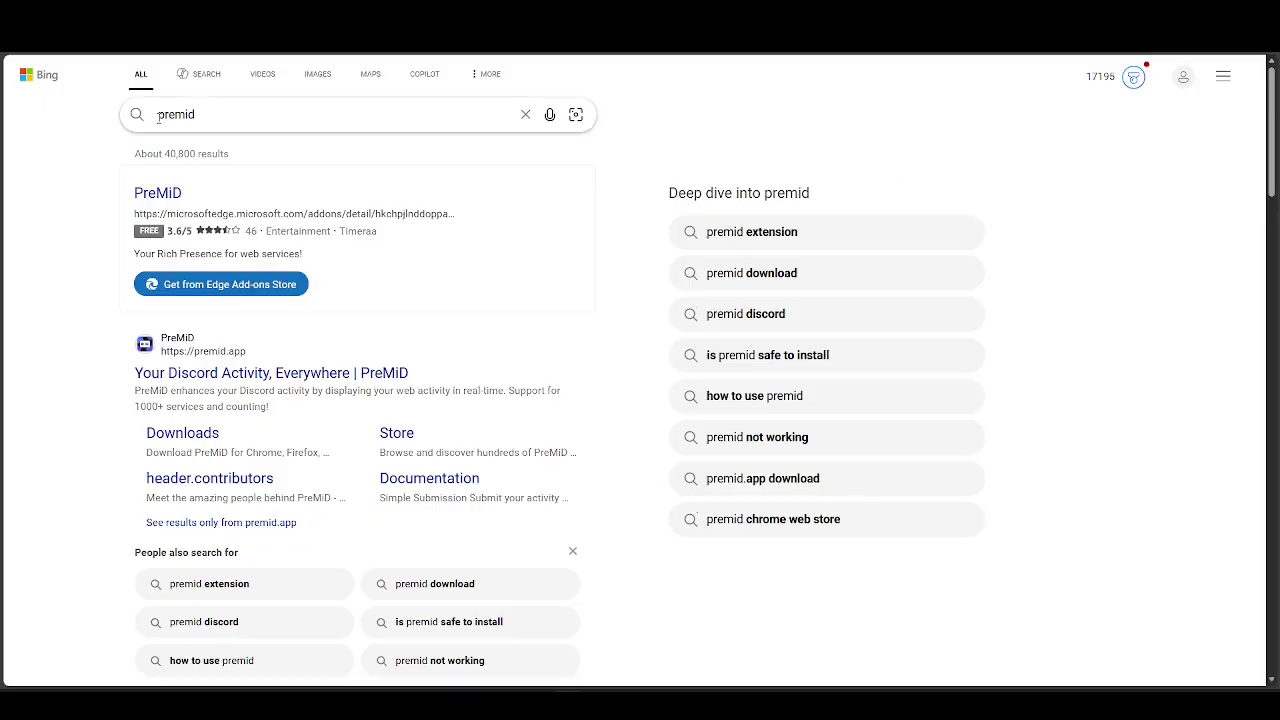
pyautogui.scroll(-1, 230, 290)
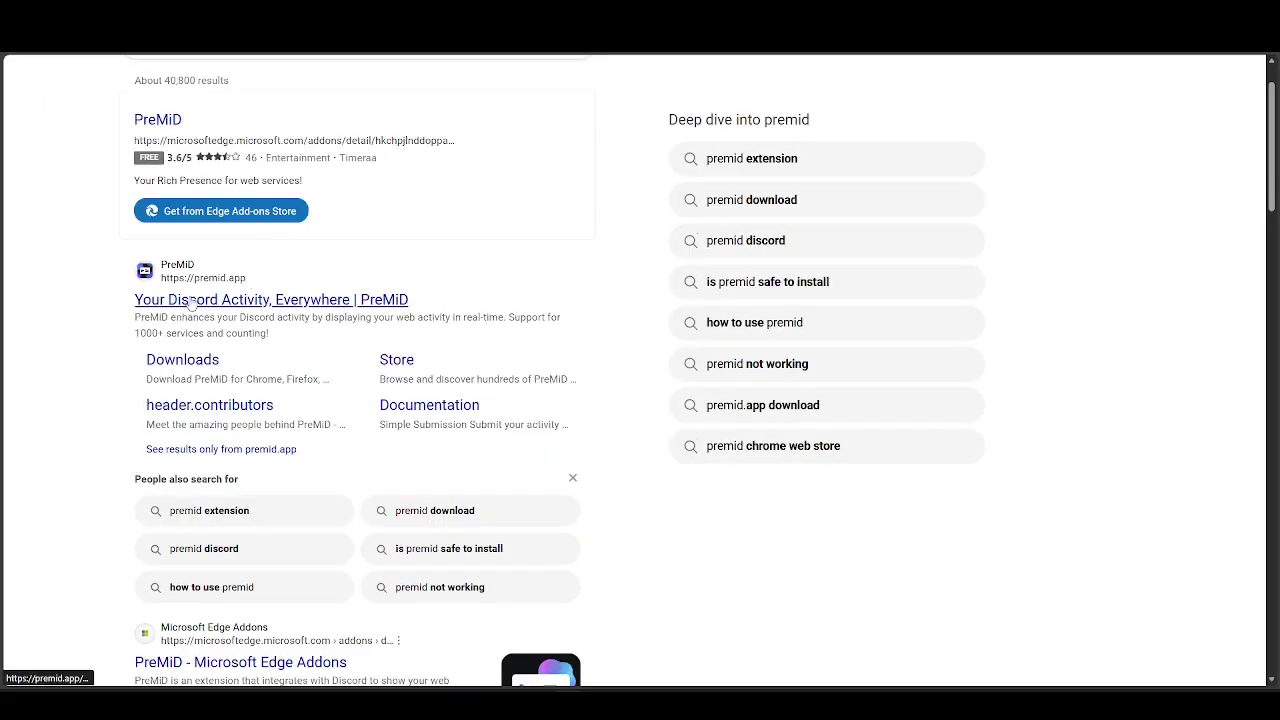
pyautogui.click(228, 299)
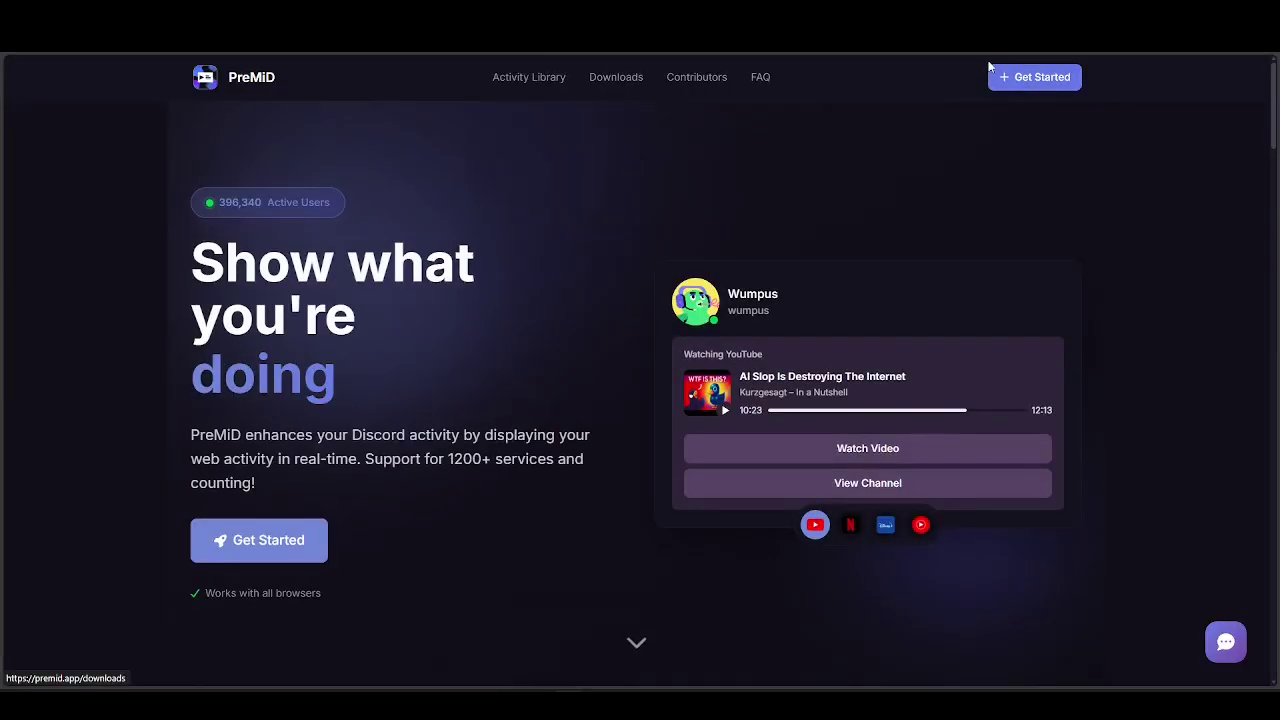
# Follow Get Started to Add to Edge and confirm PreMiD appears among installed extensions.
pyautogui.click(991, 77)
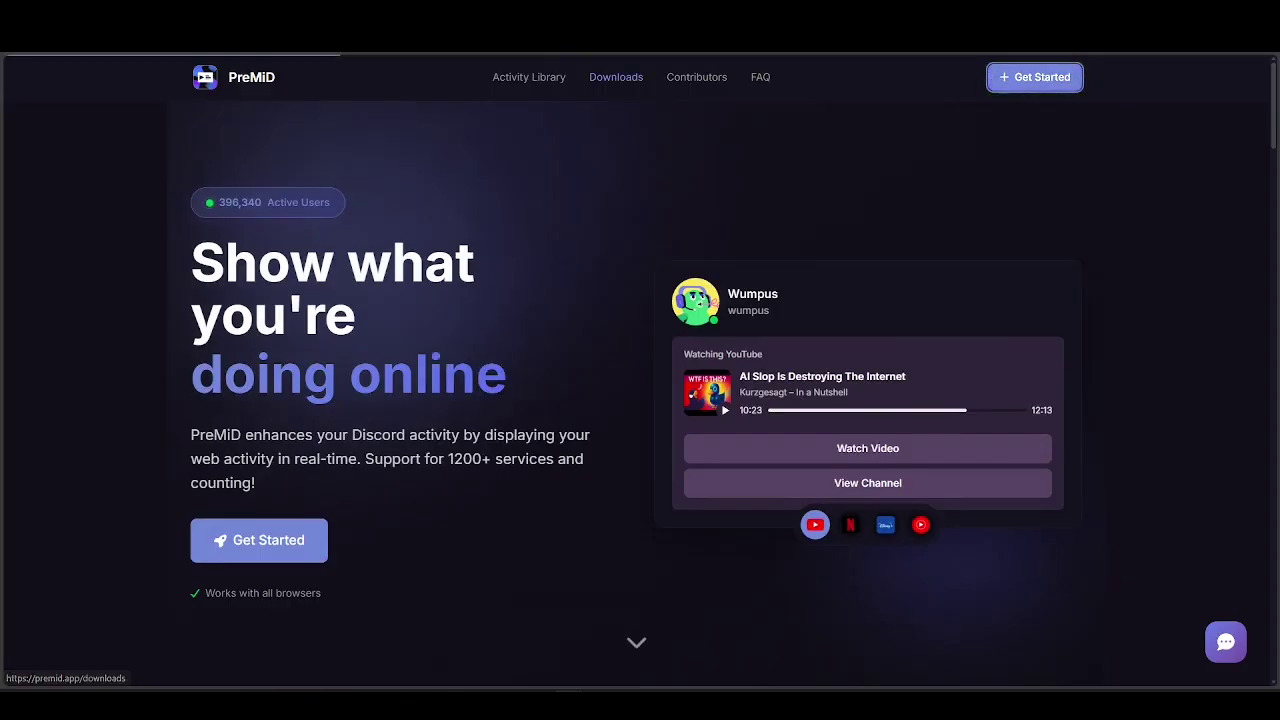
pyautogui.scroll(-1, 492, 328)
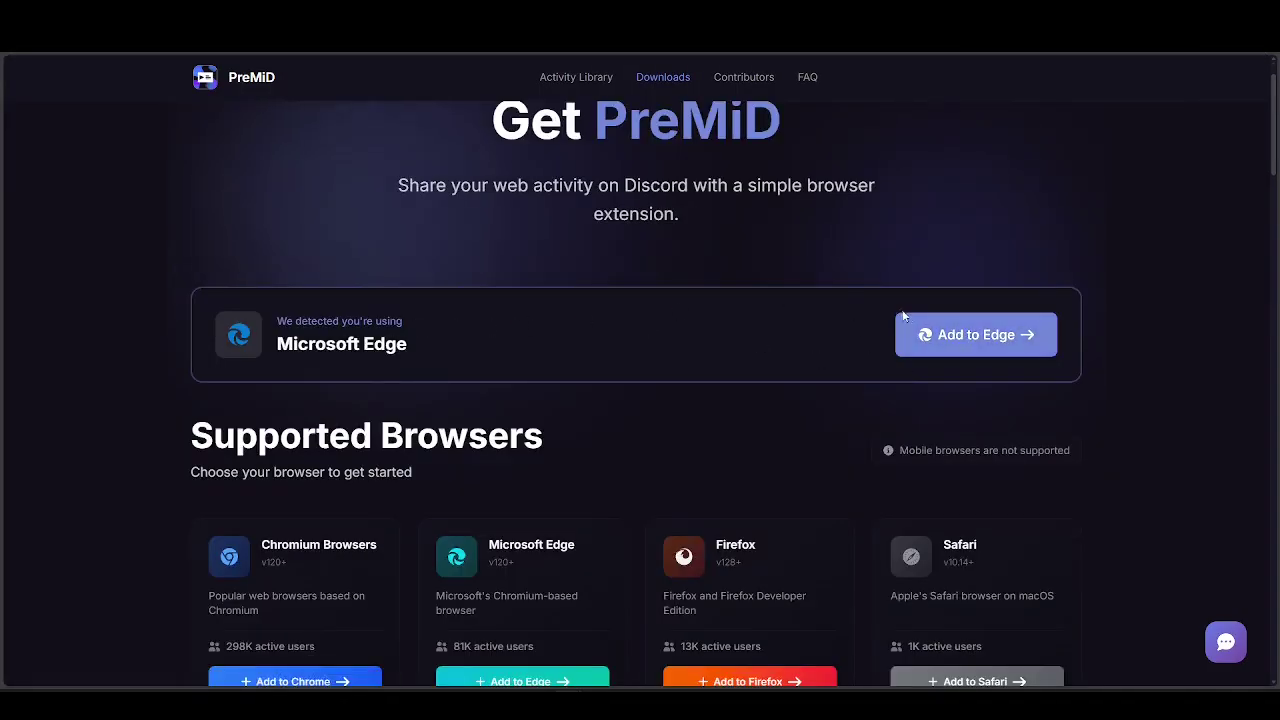
pyautogui.scroll(-2, 620, 398)
pyautogui.scroll(2, 666, 400)
pyautogui.click(926, 350)
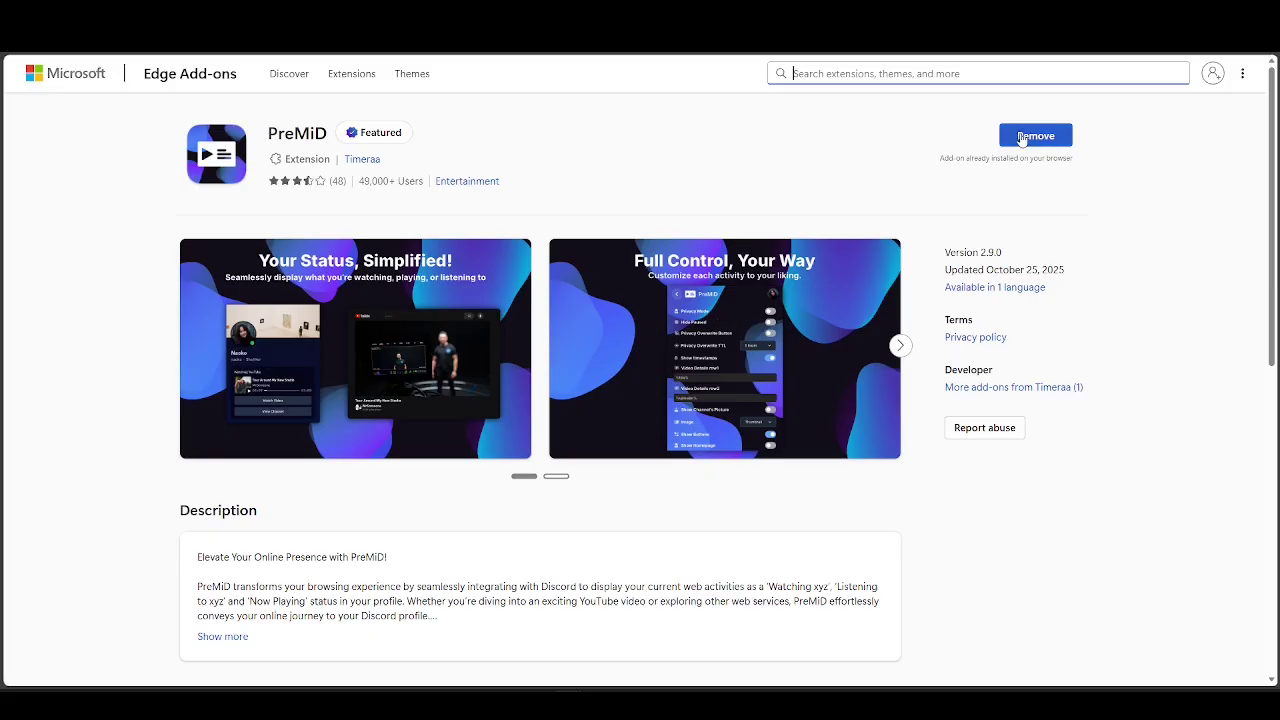
pyautogui.click(1175, 53)
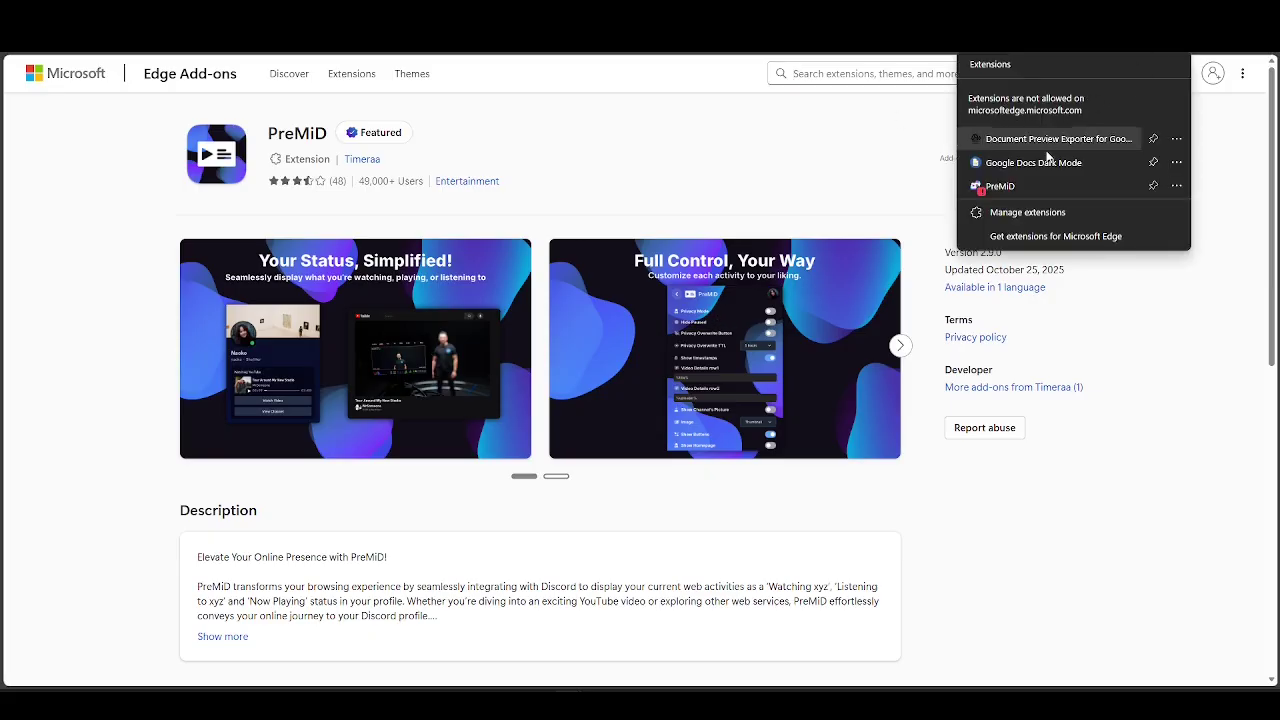
pyautogui.click(895, 171)
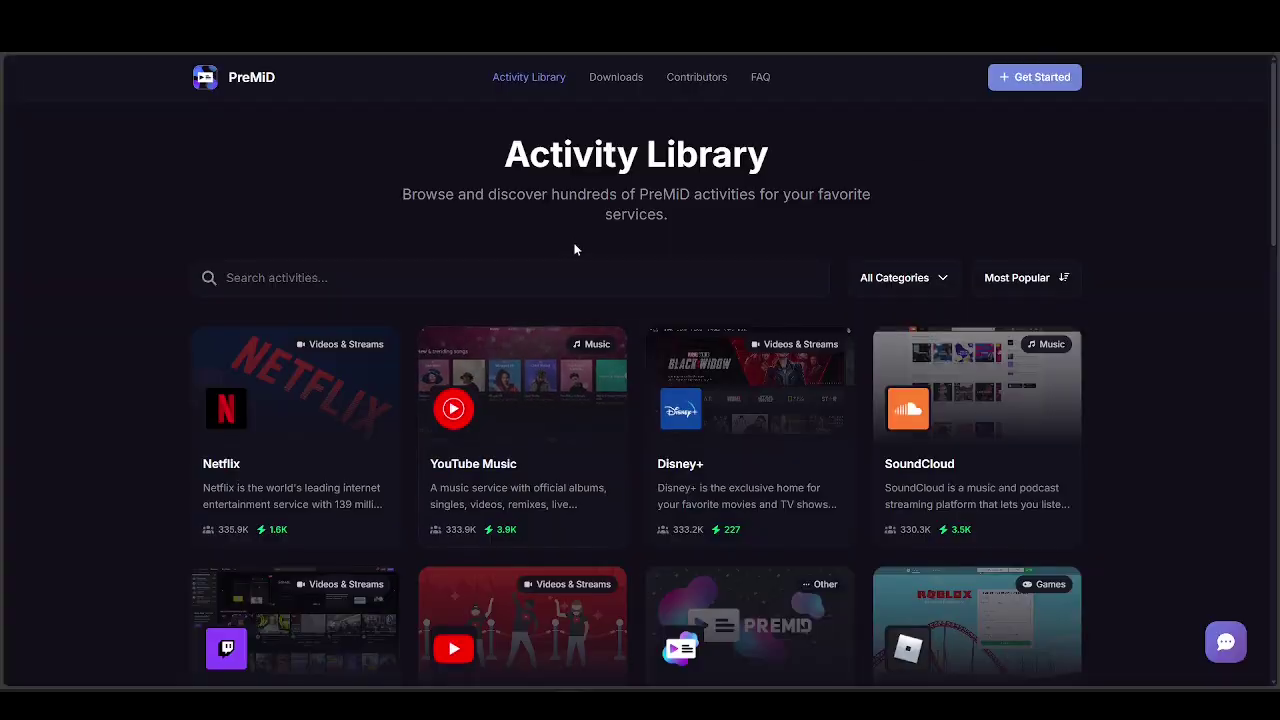
# Replace the 'spot' Activity Library search with 'apple'.
pyautogui.click(565, 276)
pyautogui.write('spotl')
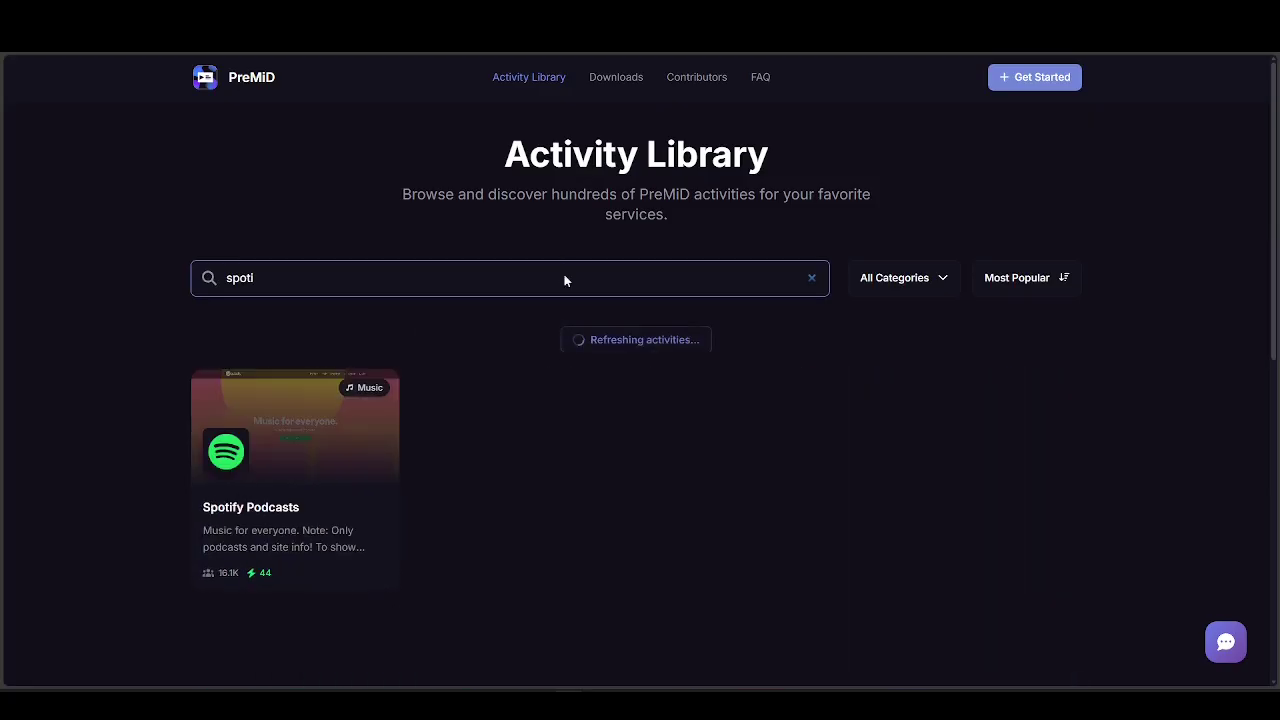
pyautogui.hotkey('ctrl', 'a')
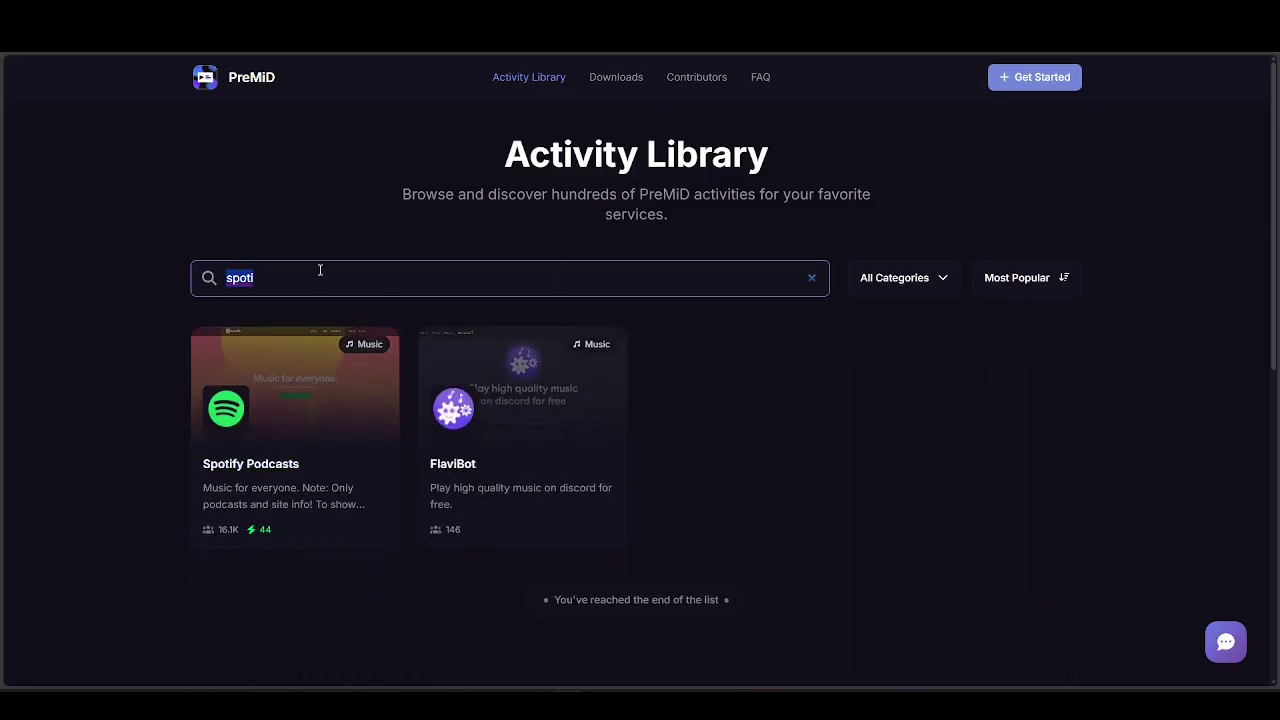
pyautogui.write('ap')
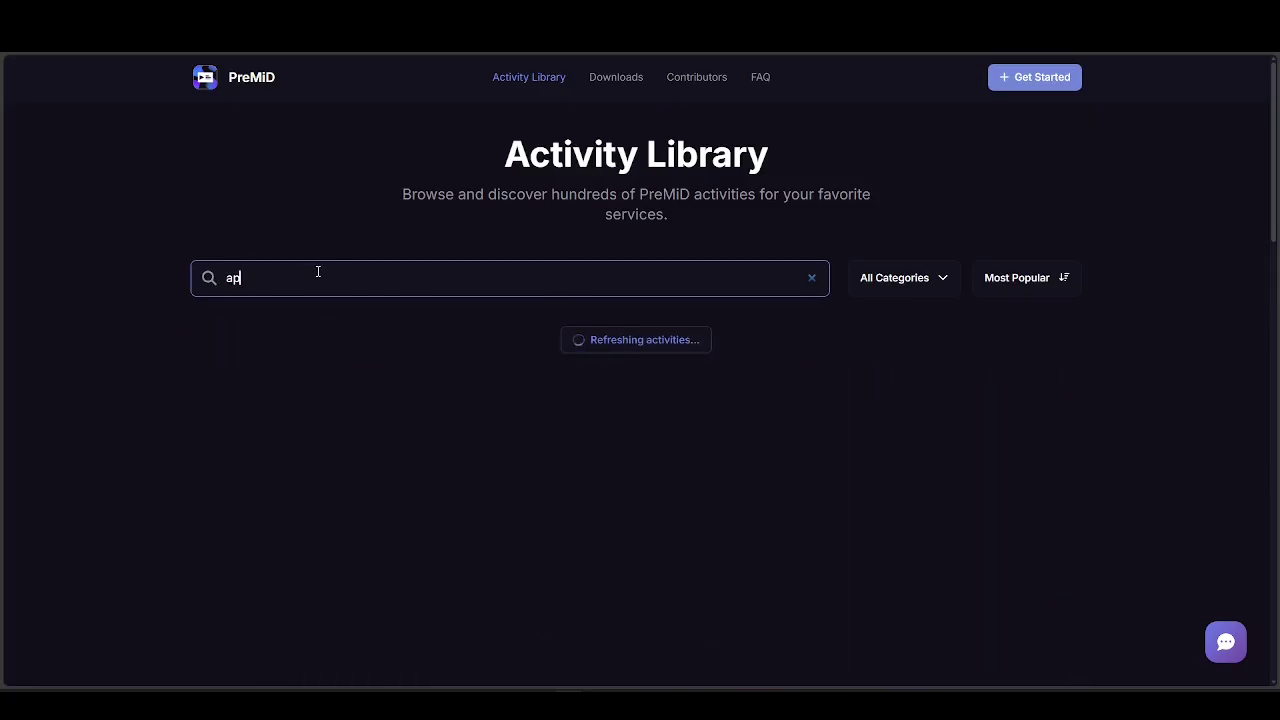
pyautogui.write('ple')
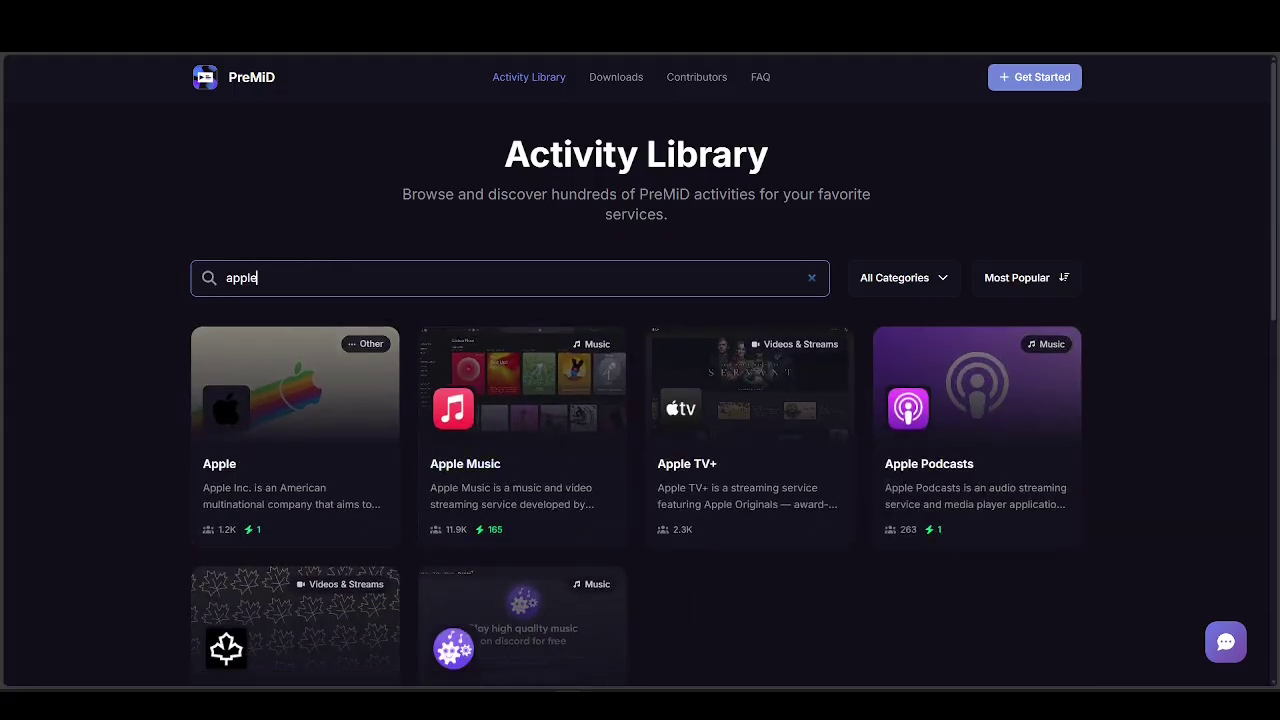
# Briefly open and dismiss the browser Extensions menu.
pyautogui.click(1179, 53)
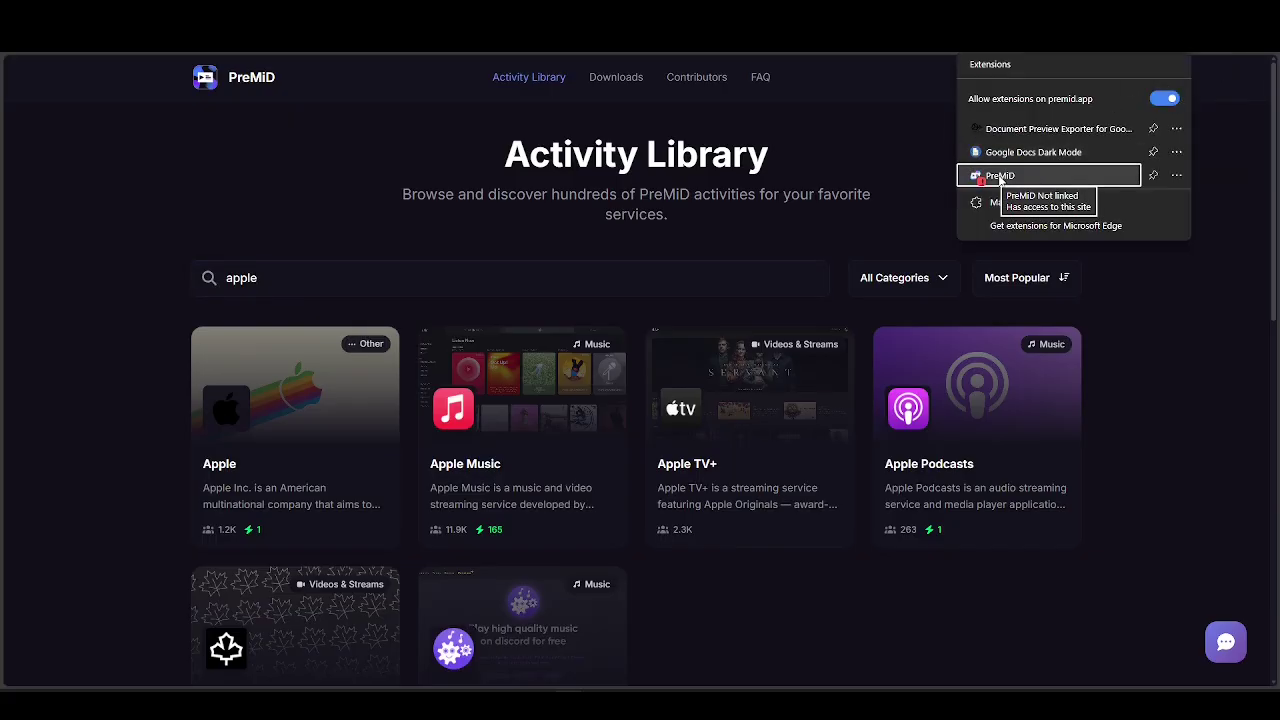
pyautogui.press('Escape')
pyautogui.click(1138, 70)
pyautogui.press('/')
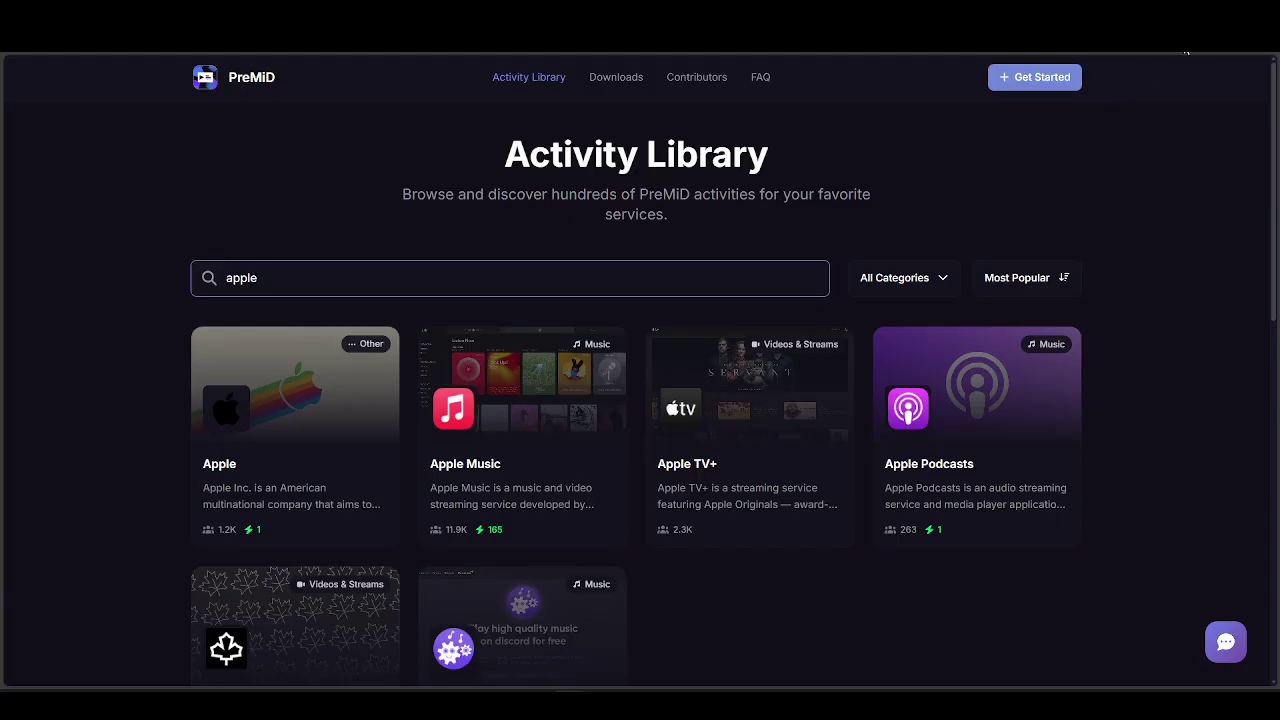
# From the PreMiD extension popup, choose Link Discord and authorize PreMiD on Discord.
pyautogui.click(1186, 52)
pyautogui.click(1054, 169)
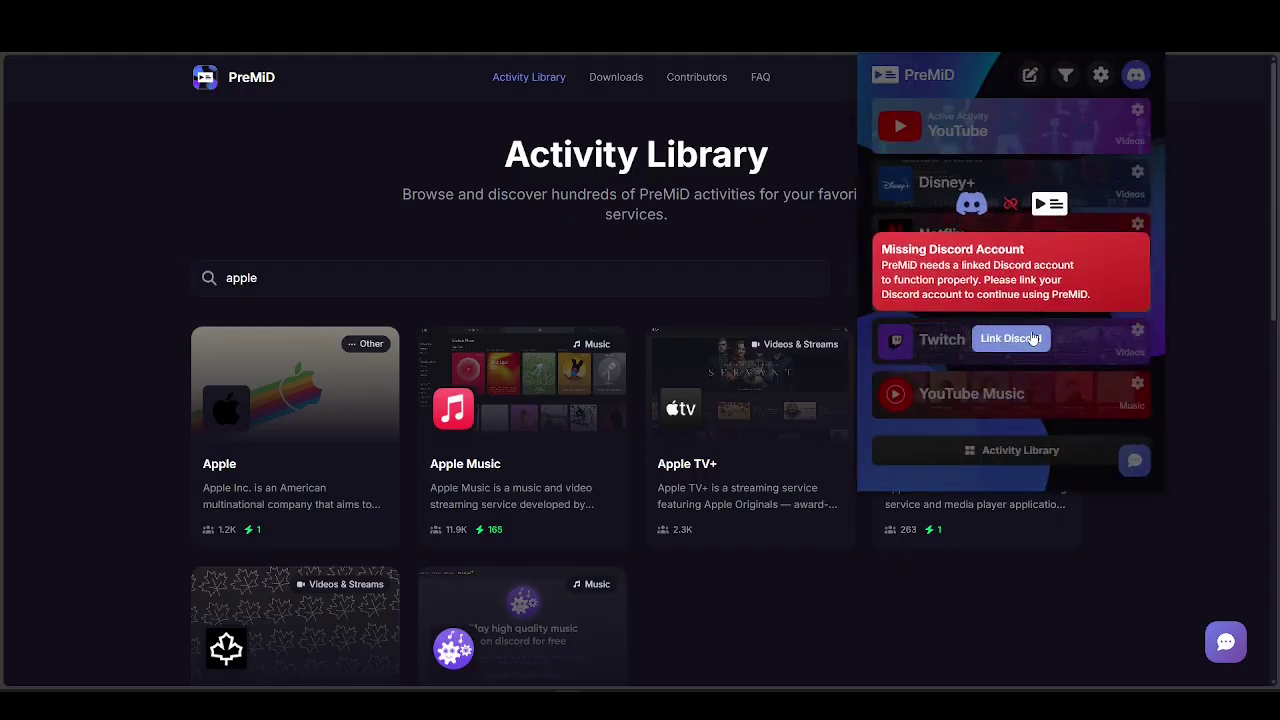
pyautogui.click(1010, 338)
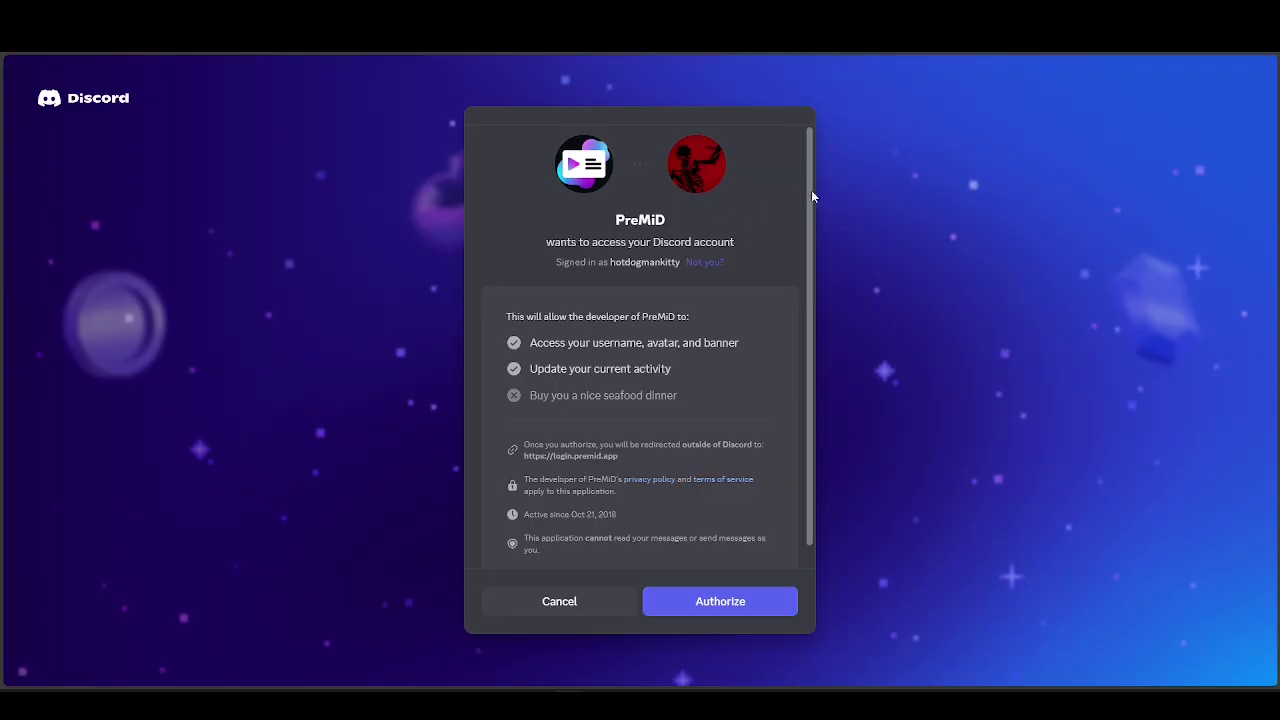
pyautogui.scroll(-1, 743, 471)
pyautogui.click(724, 598)
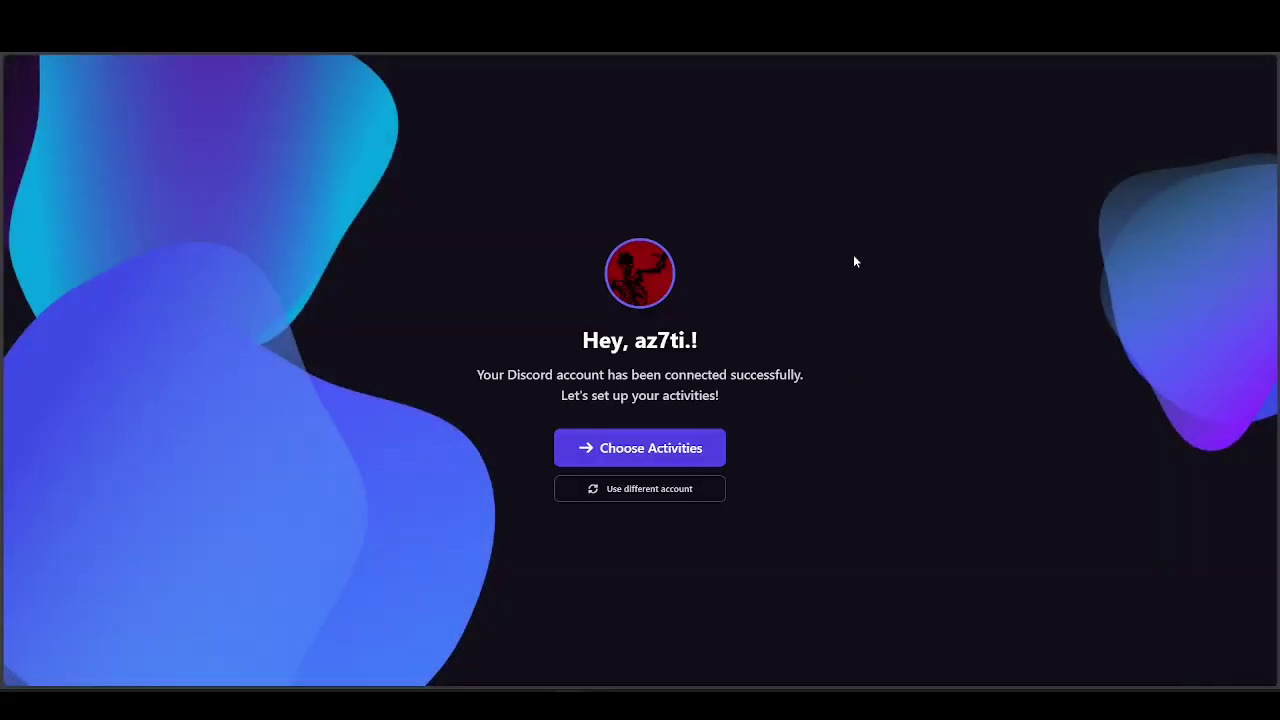
# Continue to Choose Activities, then open Activity Library from the PreMiD extension popup.
pyautogui.click(589, 449)
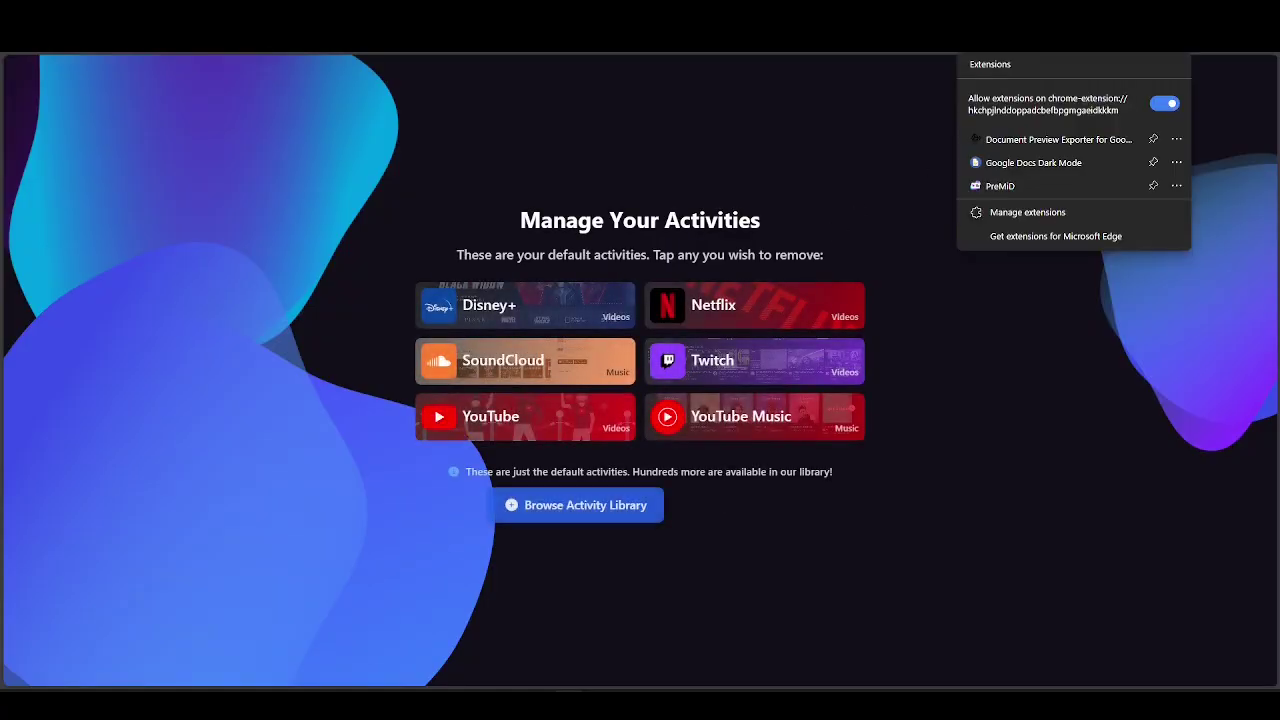
pyautogui.click(1044, 183)
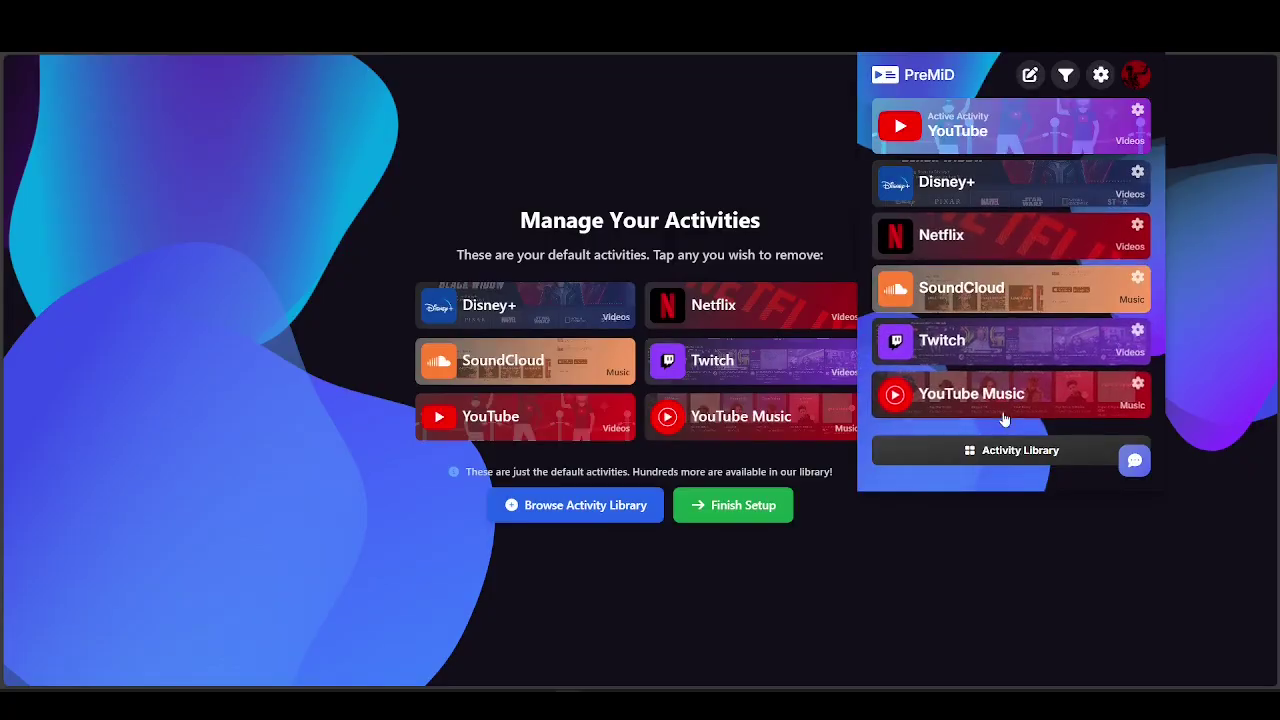
pyautogui.click(1011, 449)
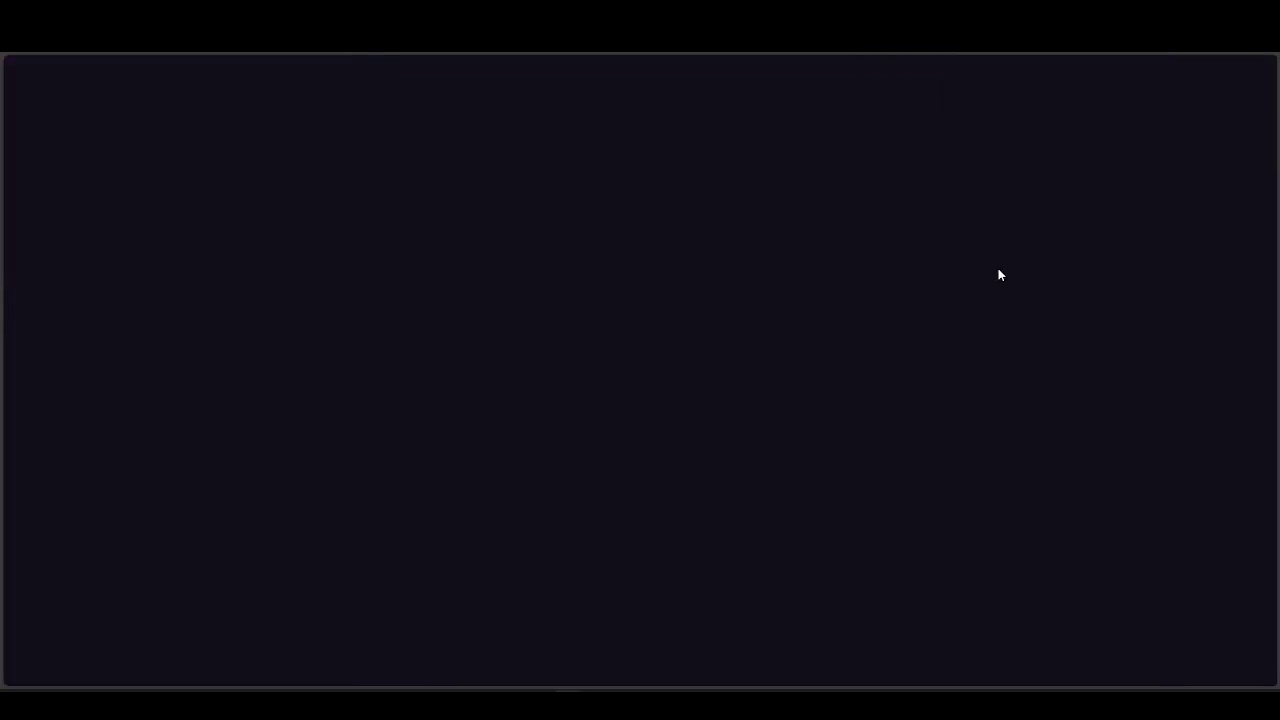
# Search the Activity Library for 'spoti' and add the Spotify Podcasts activity.
pyautogui.scroll(-5, 1010, 340)
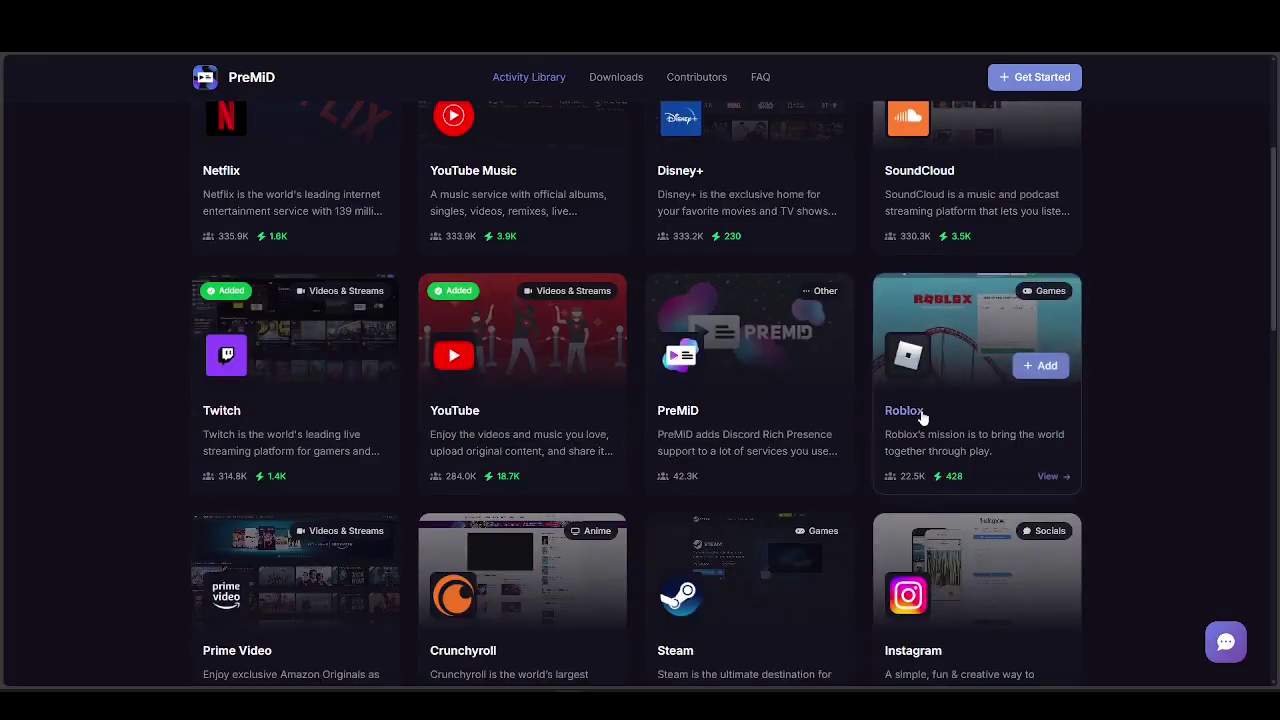
pyautogui.scroll(-3, 925, 440)
pyautogui.scroll(5, 484, 281)
pyautogui.click(484, 283)
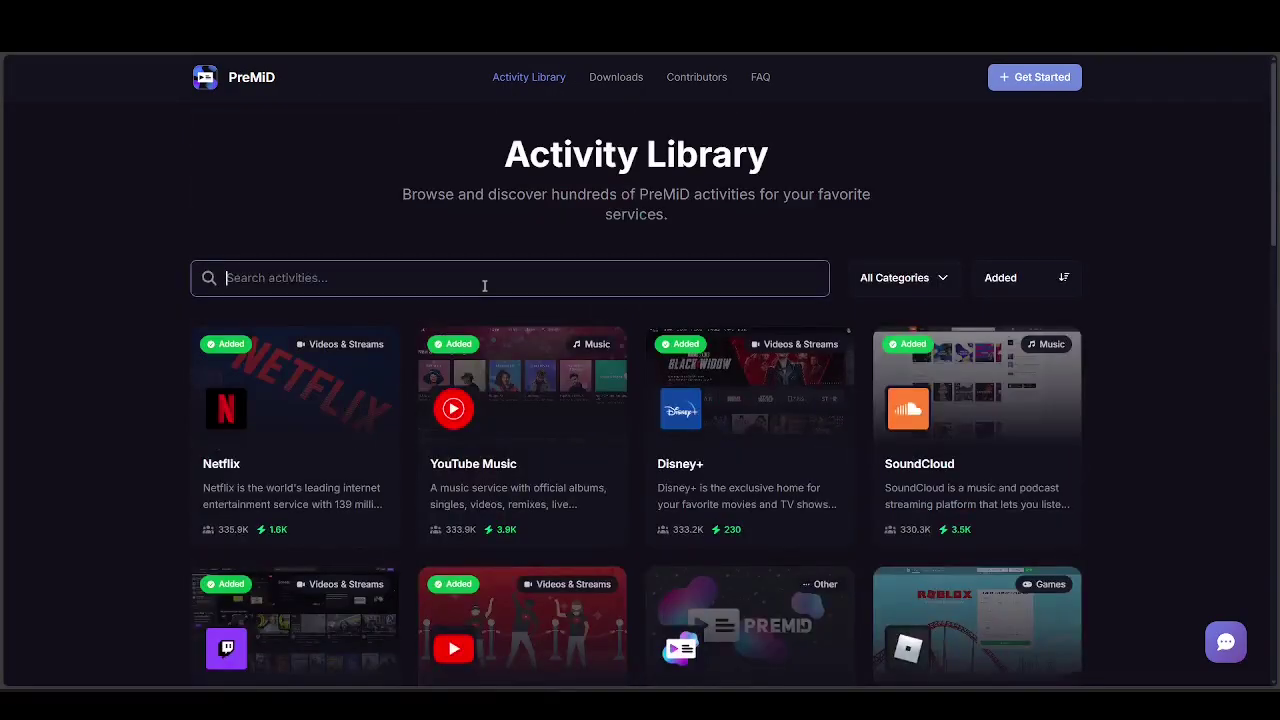
pyautogui.write('spoti')
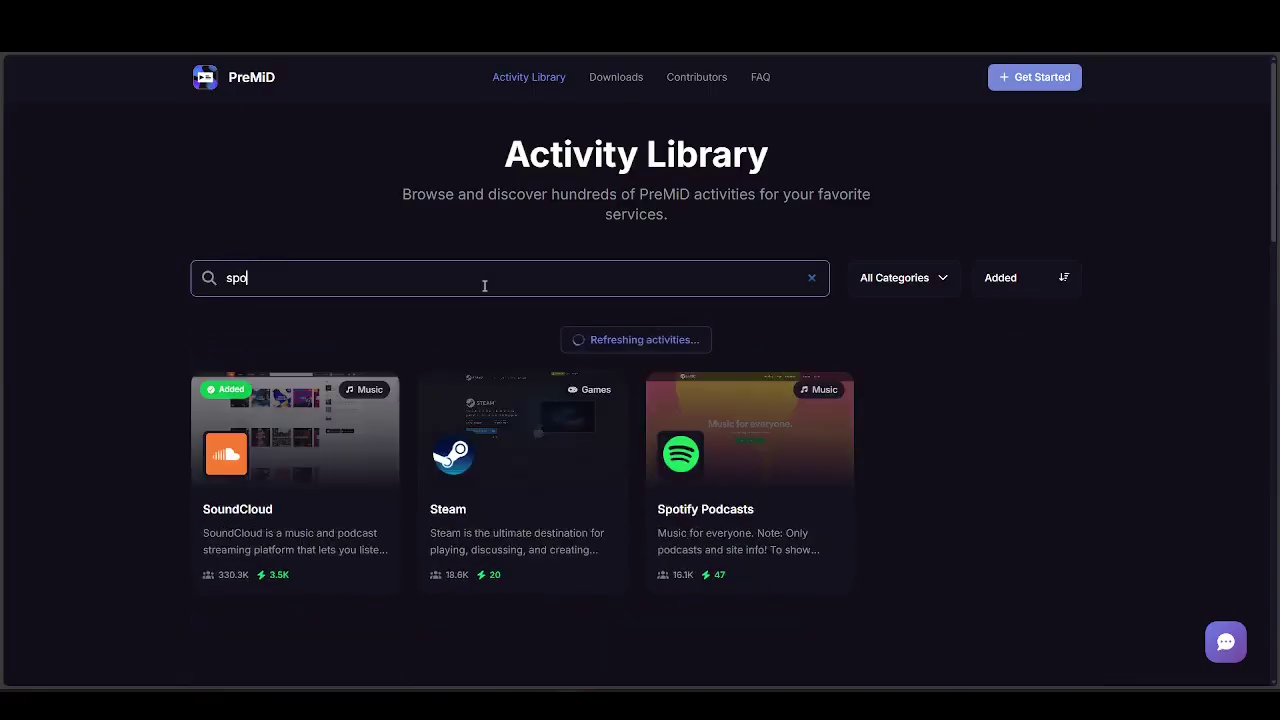
pyautogui.click(356, 419)
# Change the search to 'appl' and add the Apple Music activity.
pyautogui.click(549, 283)
pyautogui.hotkey('ctrl', 'a')
pyautogui.write('appl')
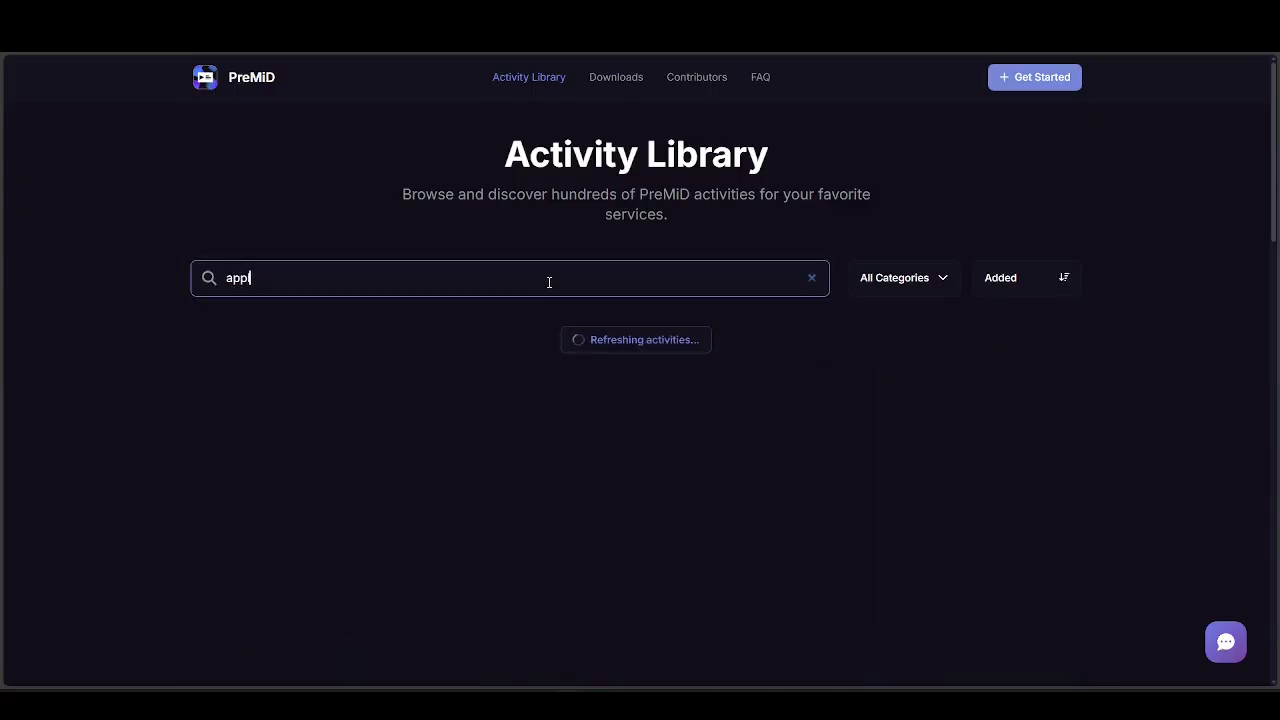
pyautogui.click(349, 418)
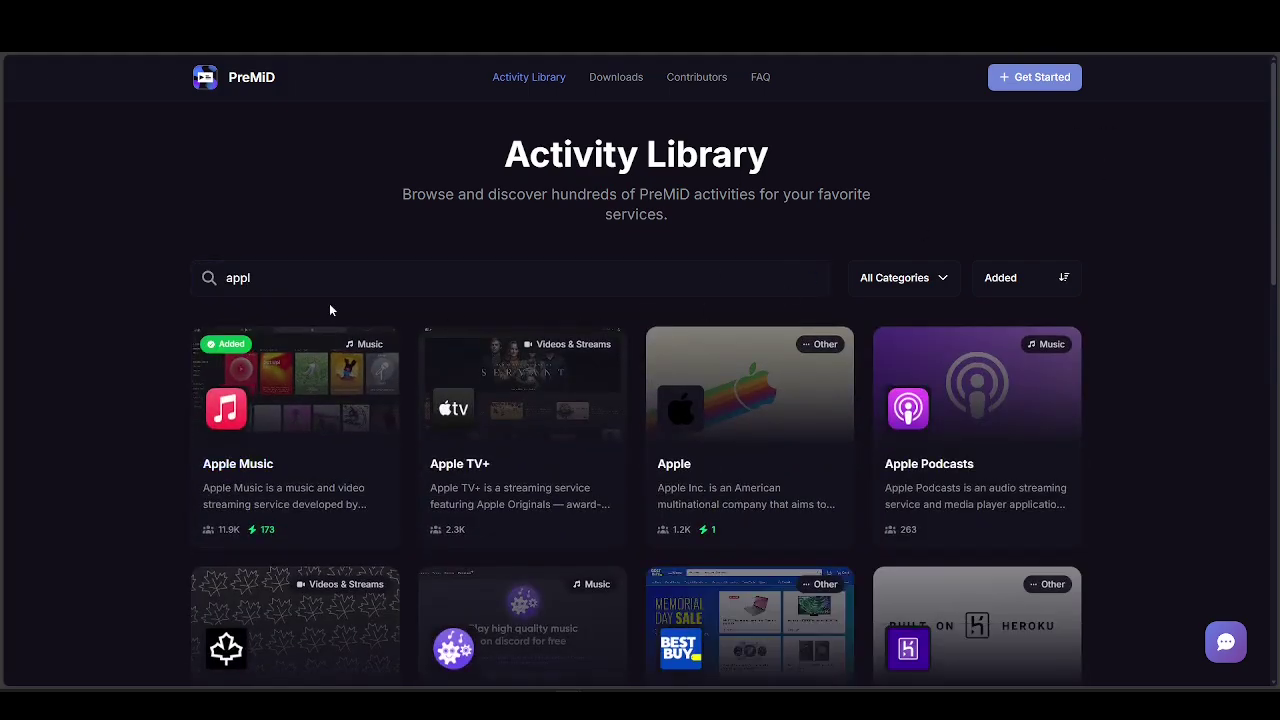
pyautogui.scroll(-1, 212, 354)
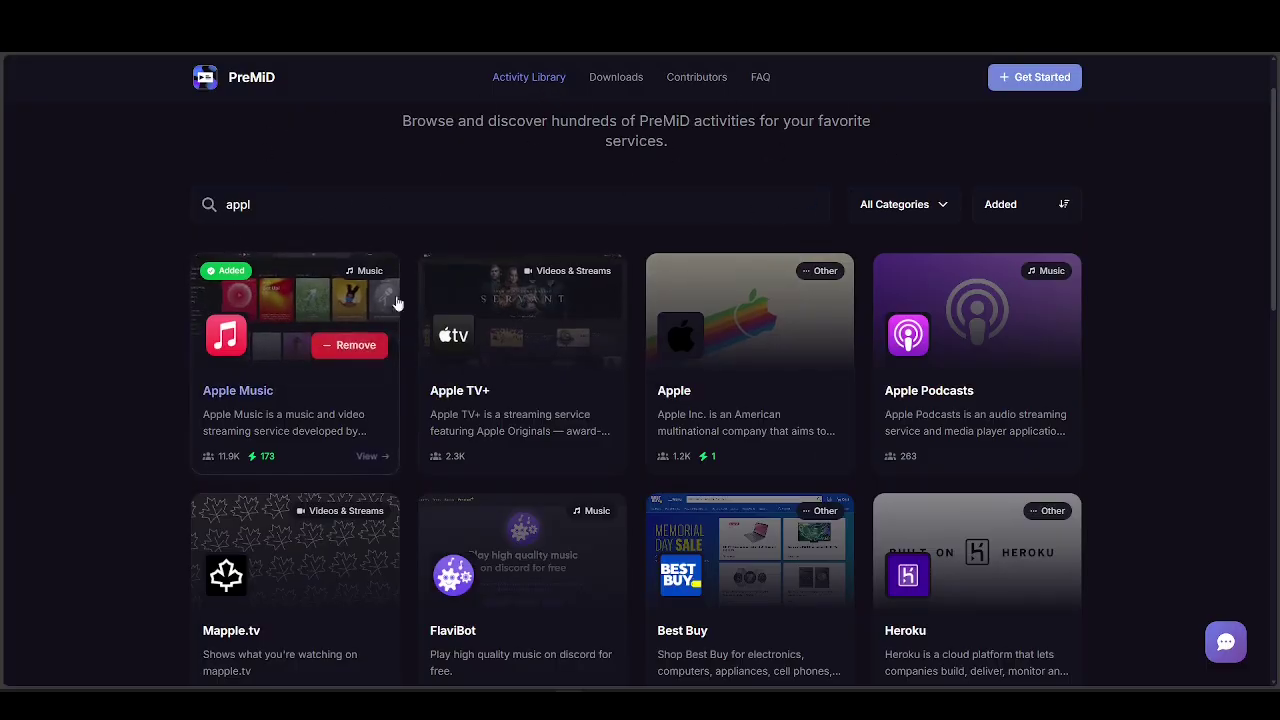
pyautogui.scroll(-1, 1035, 212)
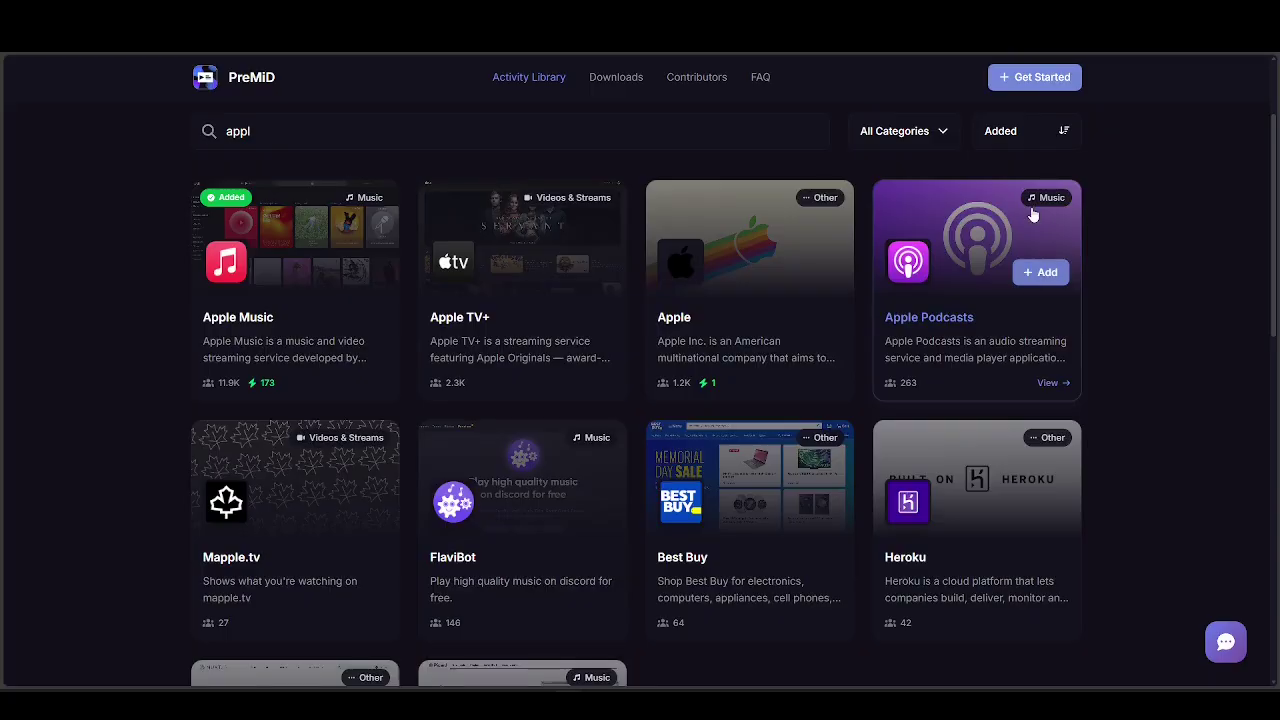
pyautogui.scroll(2, 1096, 403)
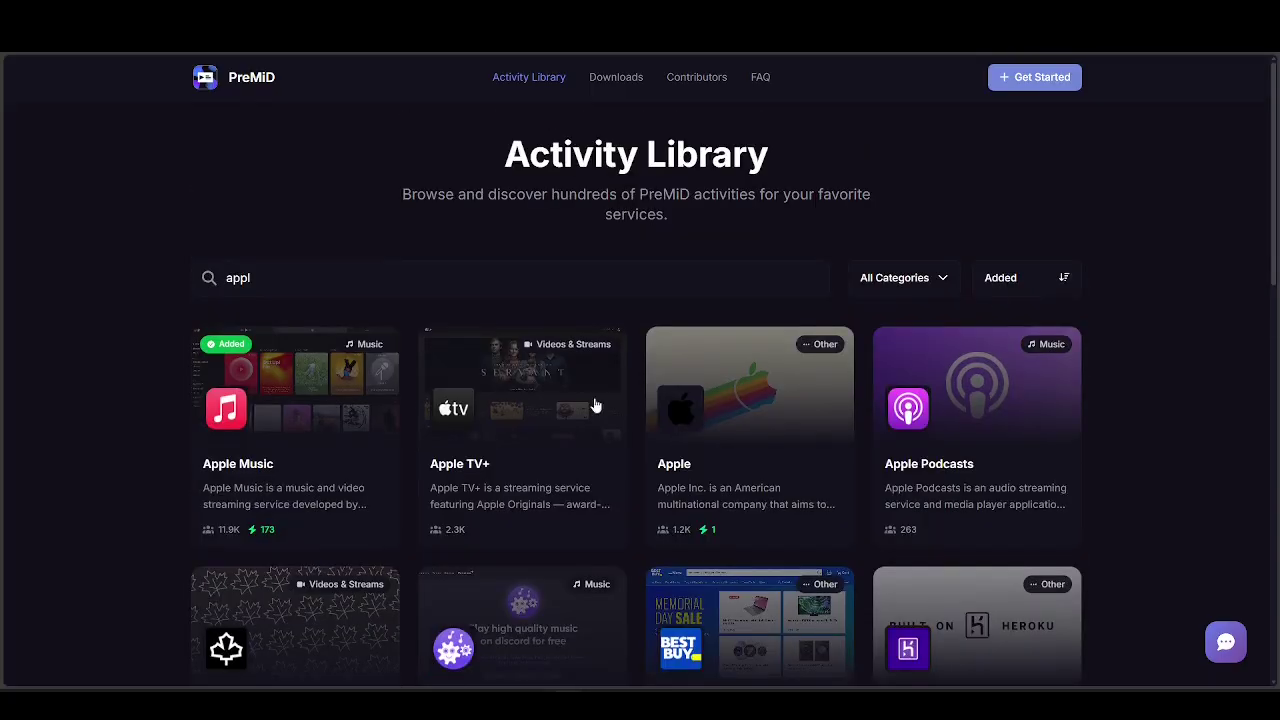